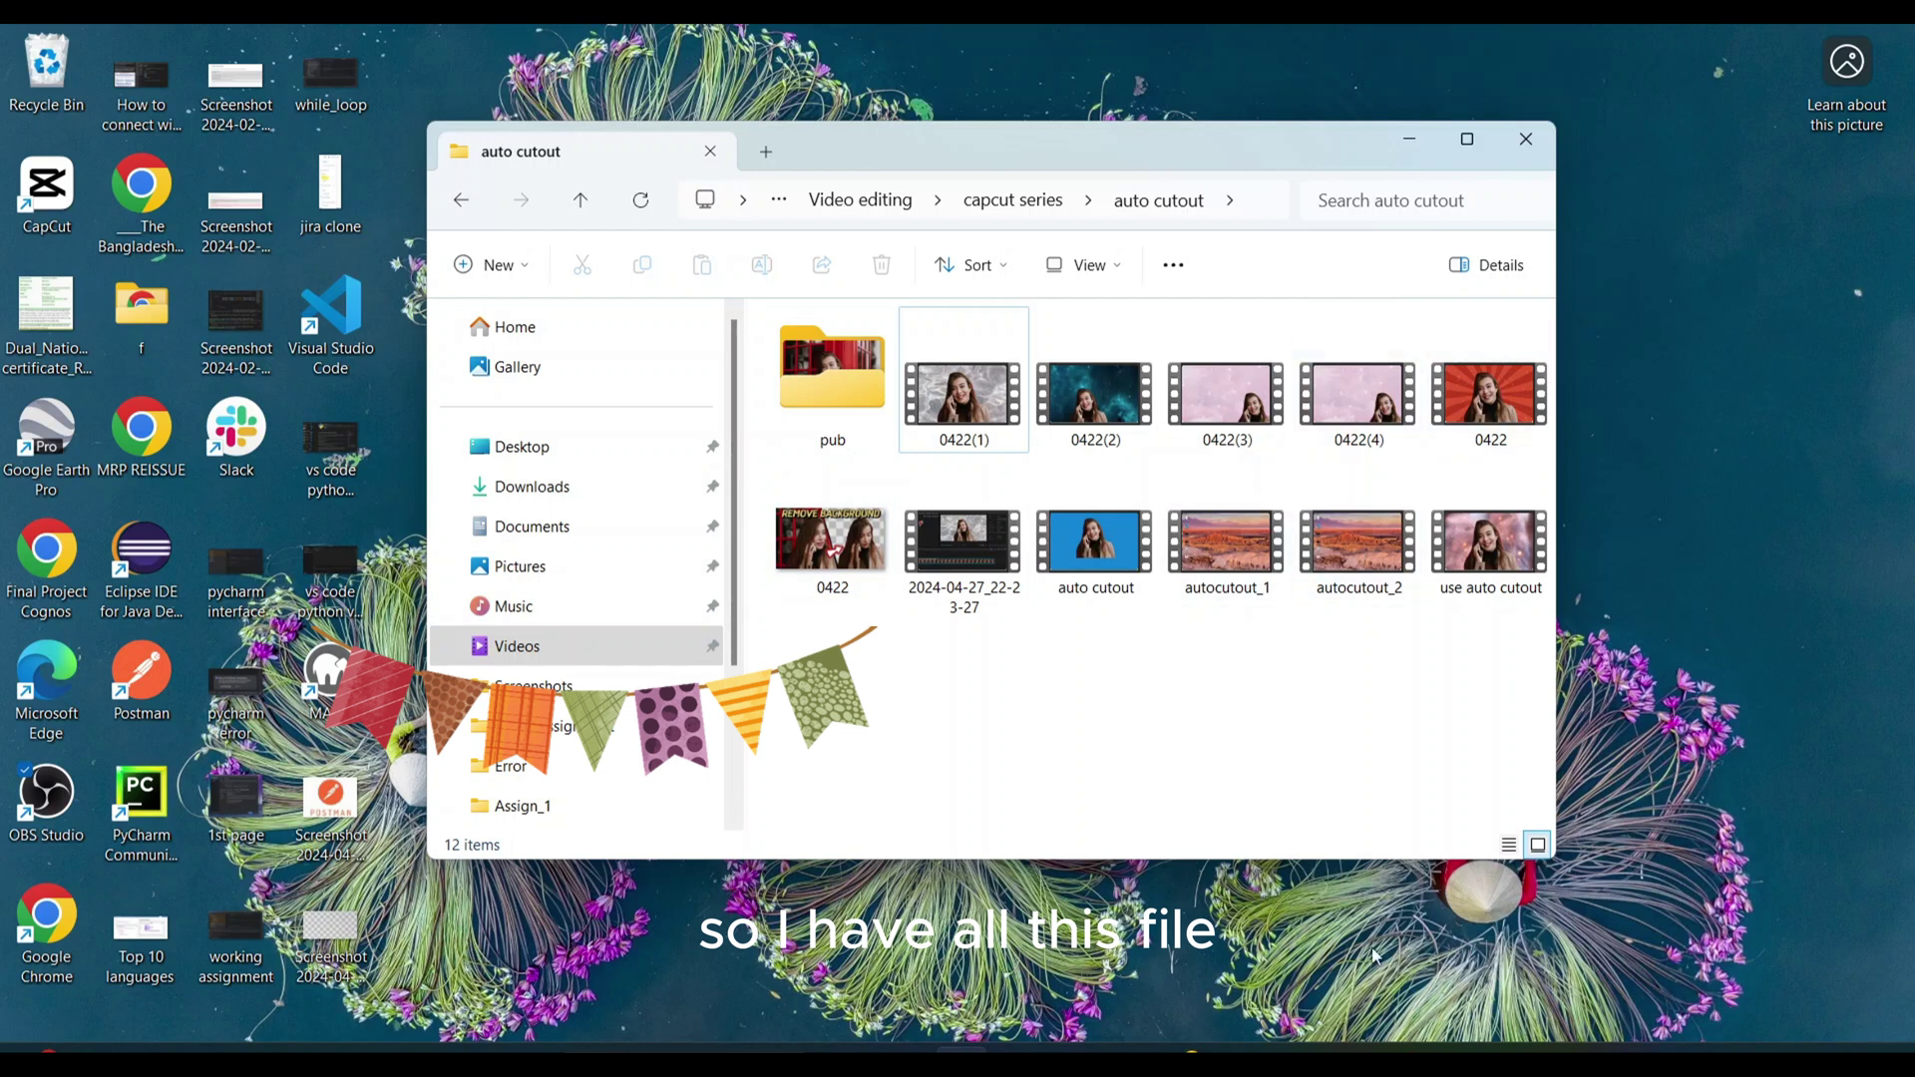
Step: Drag clip 0422(1) onto the pub folder, which raises a File In Use warning
mouse_move(1343, 1048)
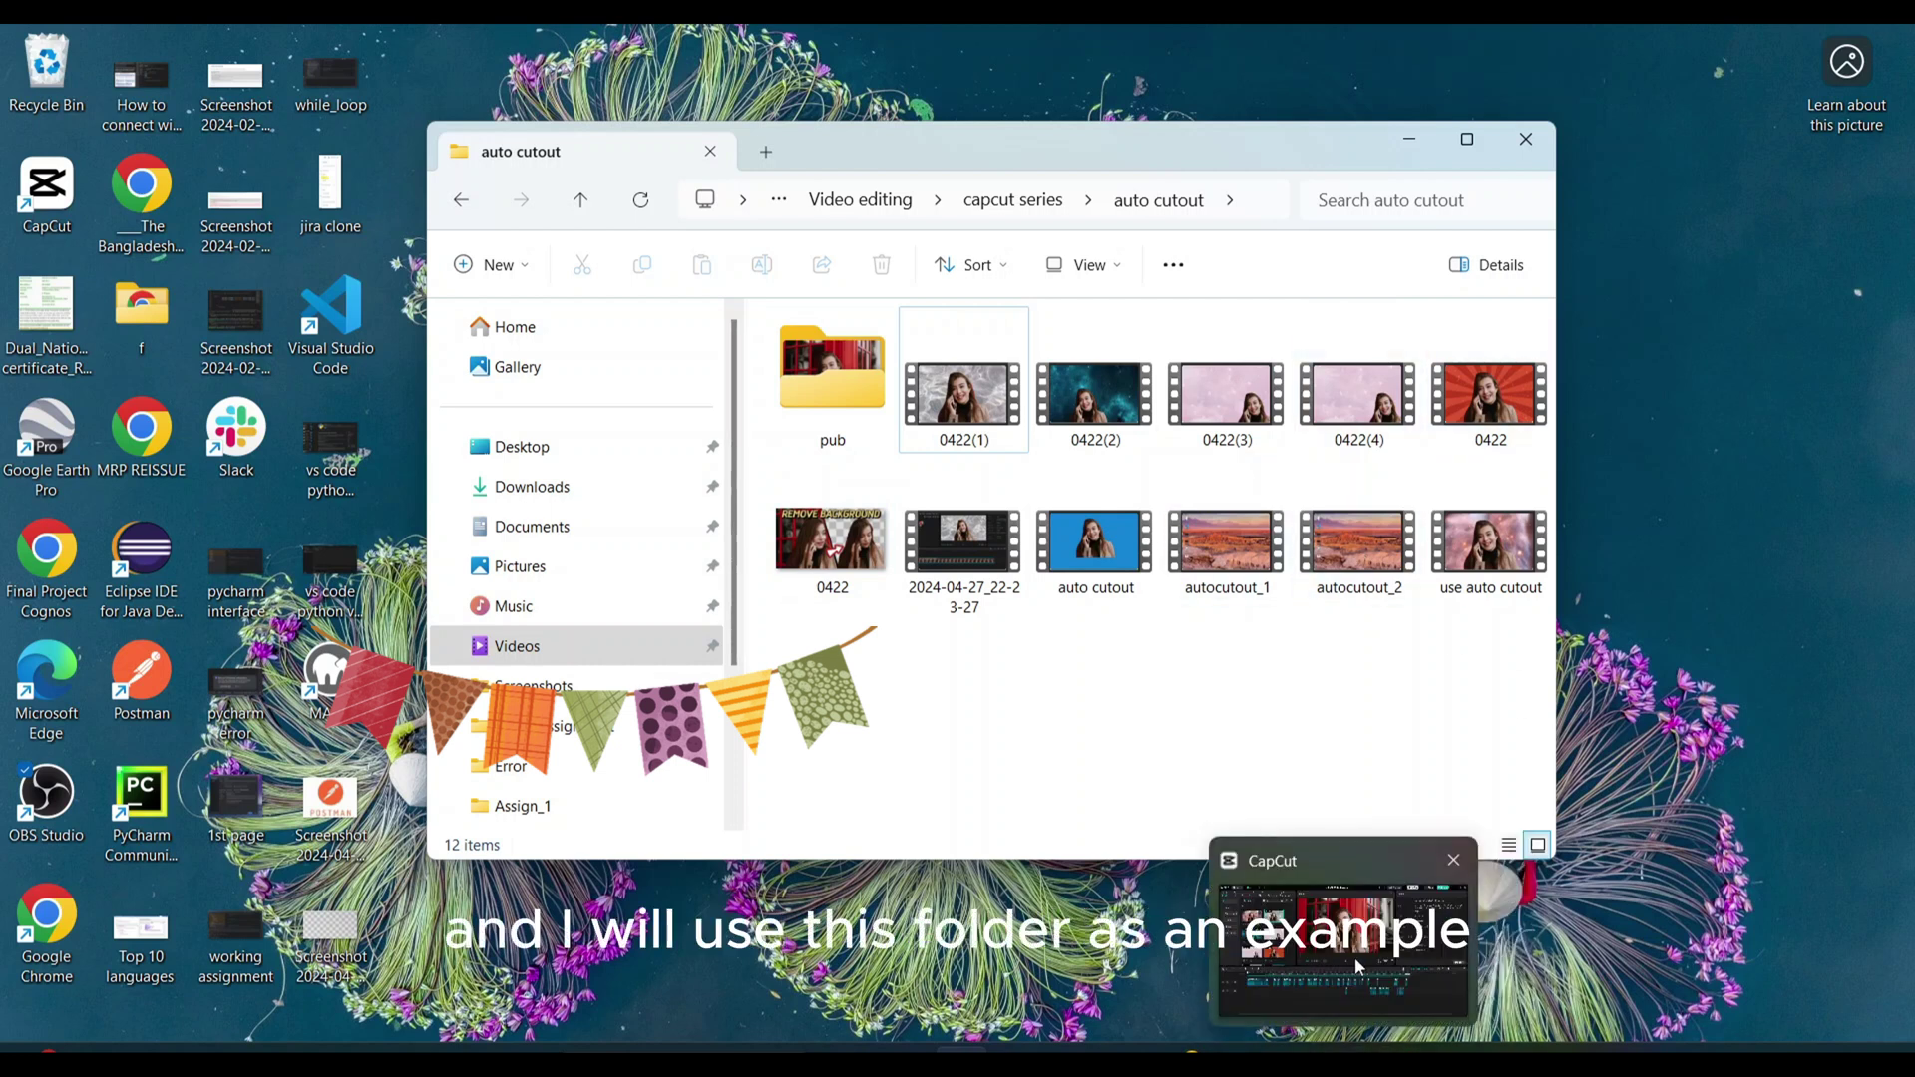
mouse_move(1358, 965)
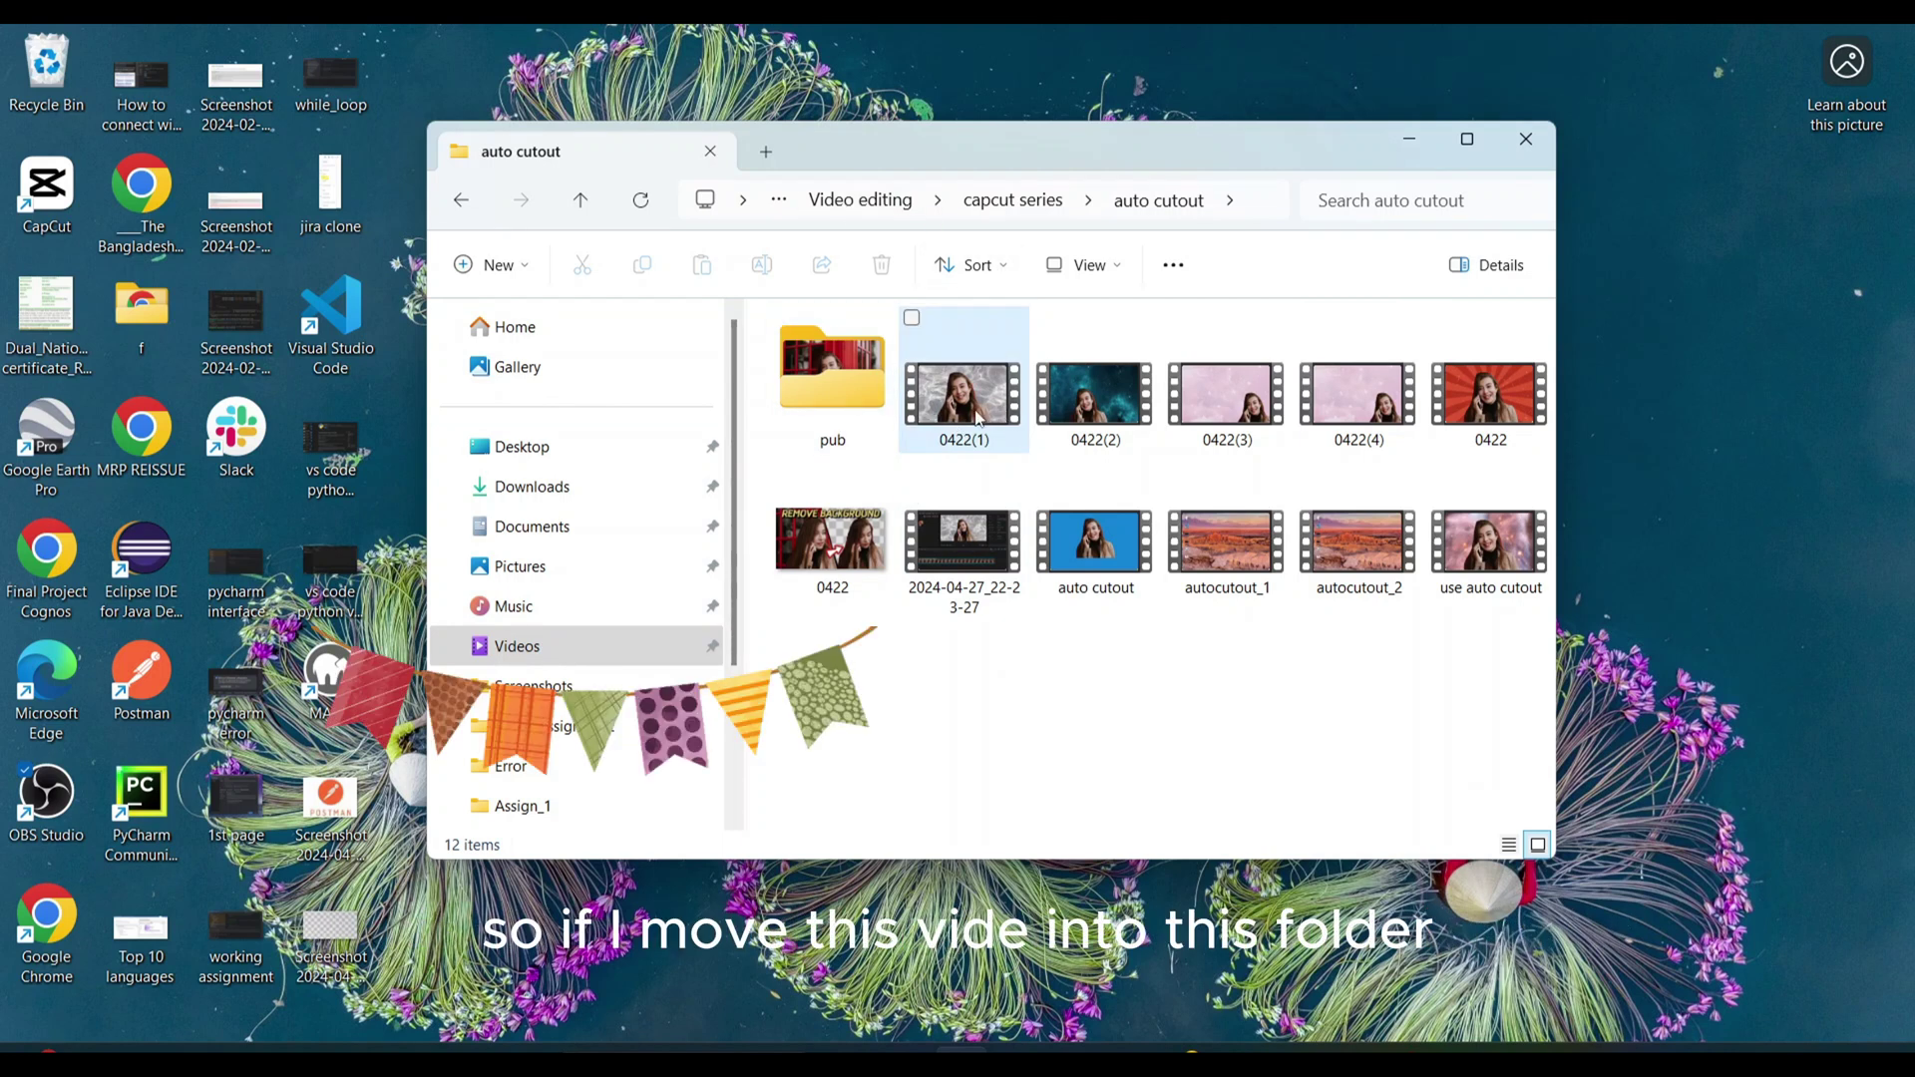
drag(978, 419, 838, 400)
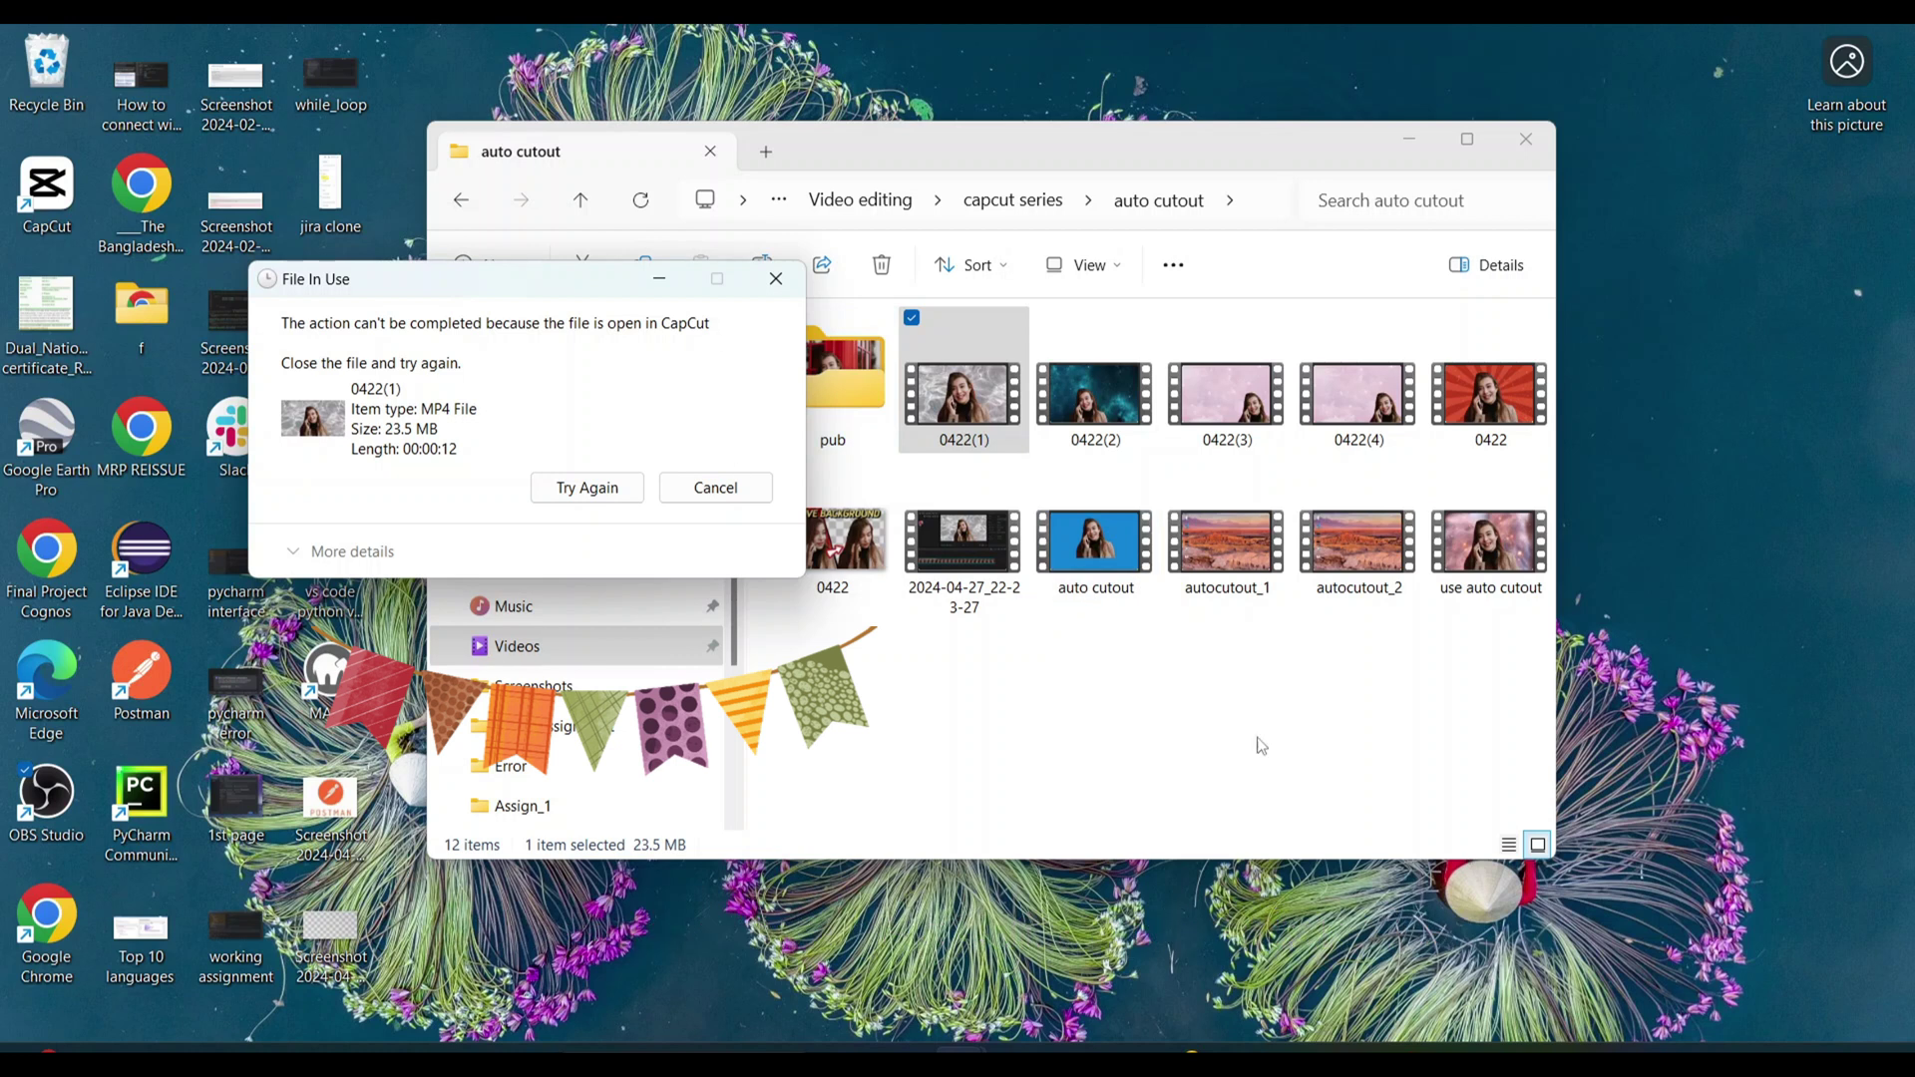
Step: Close the CapCut project holding 0422(1) to free the file, and minimize CapCut home
mouse_move(1401, 1062)
click(1349, 942)
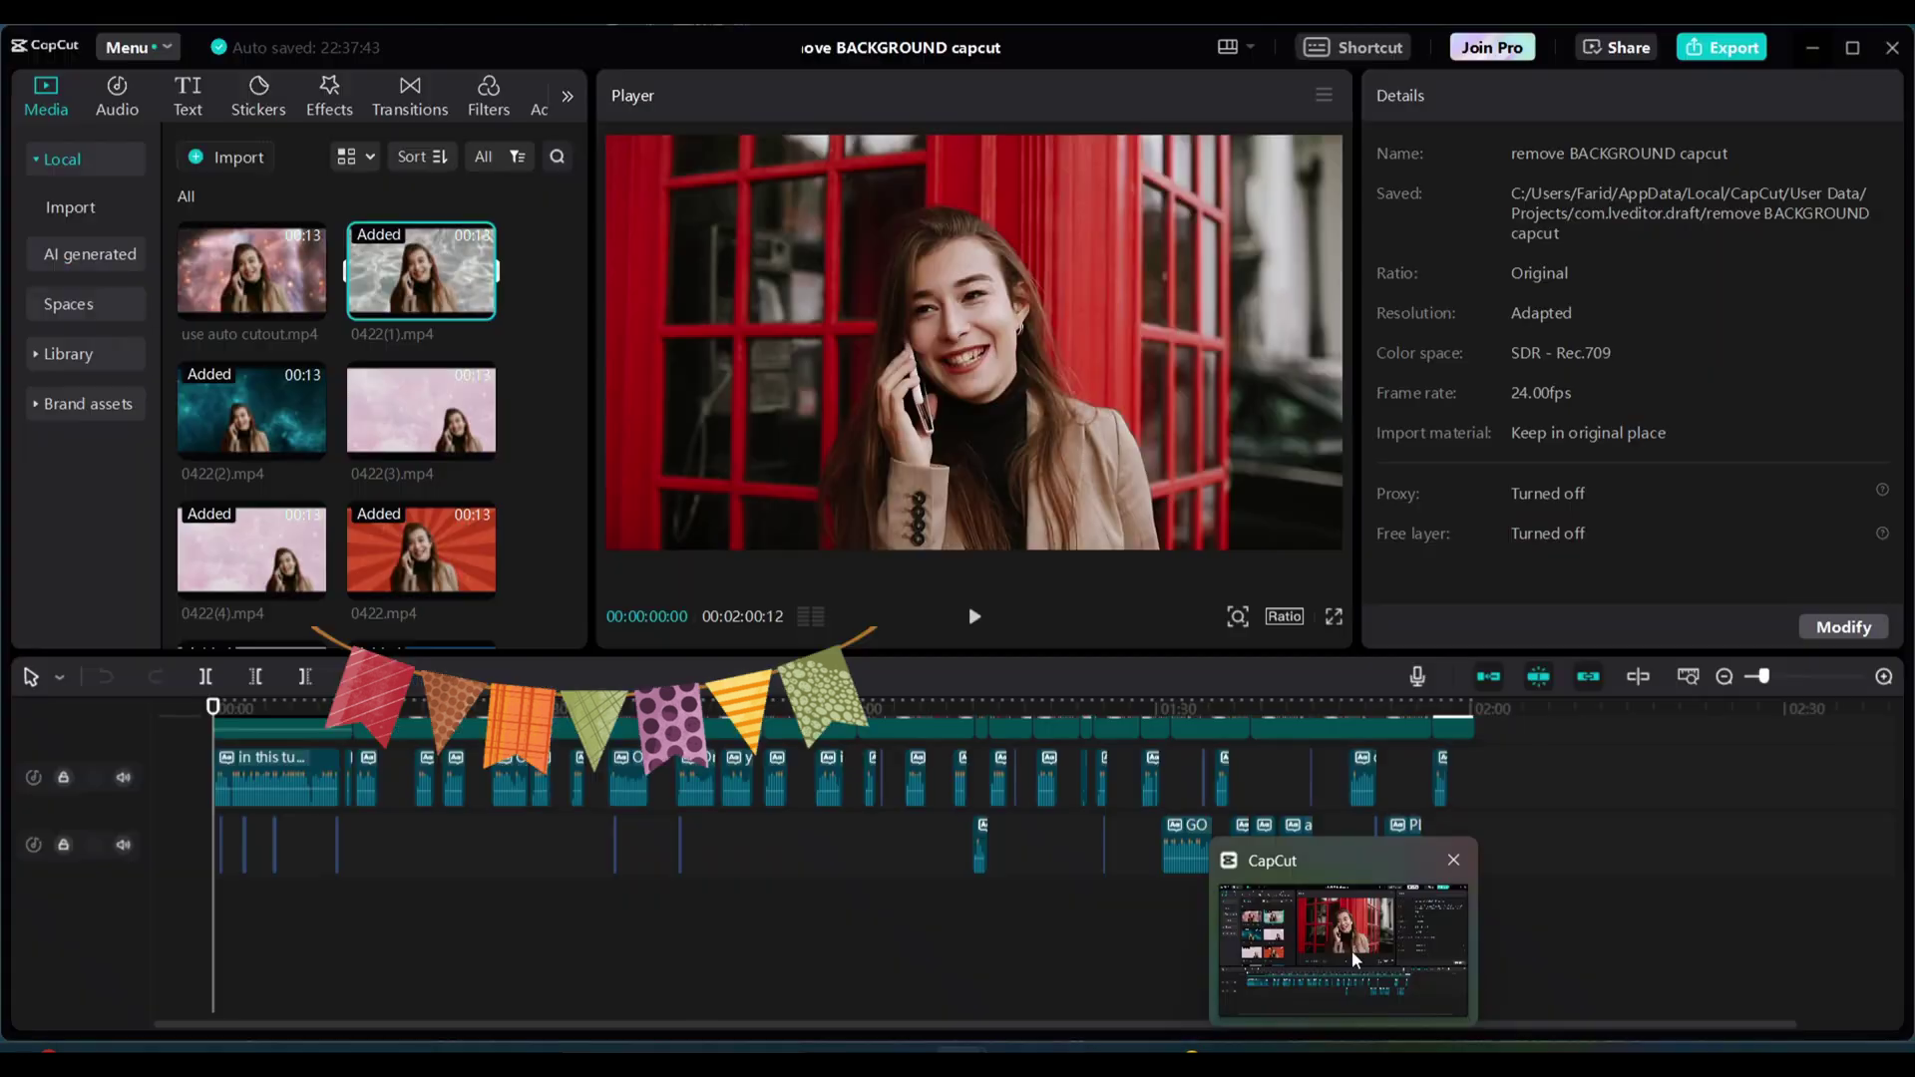
click(1892, 47)
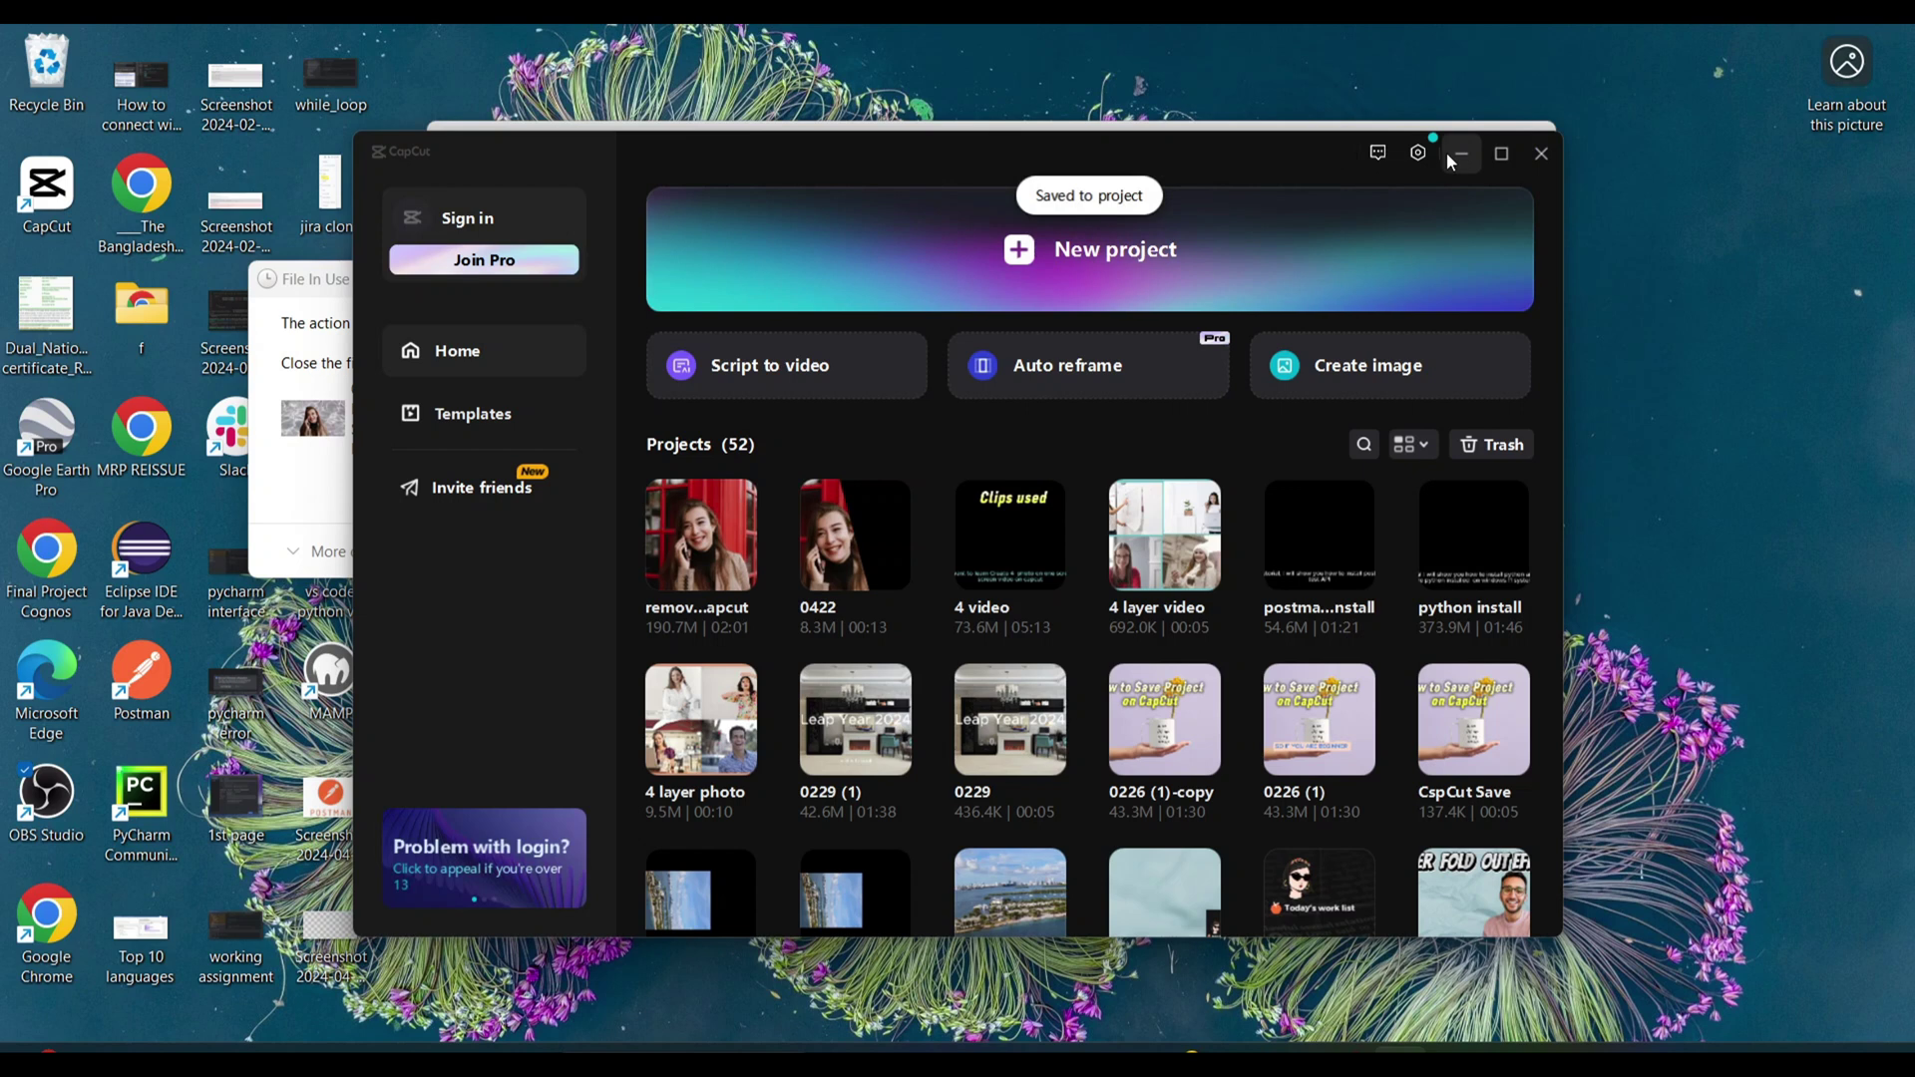
click(1460, 156)
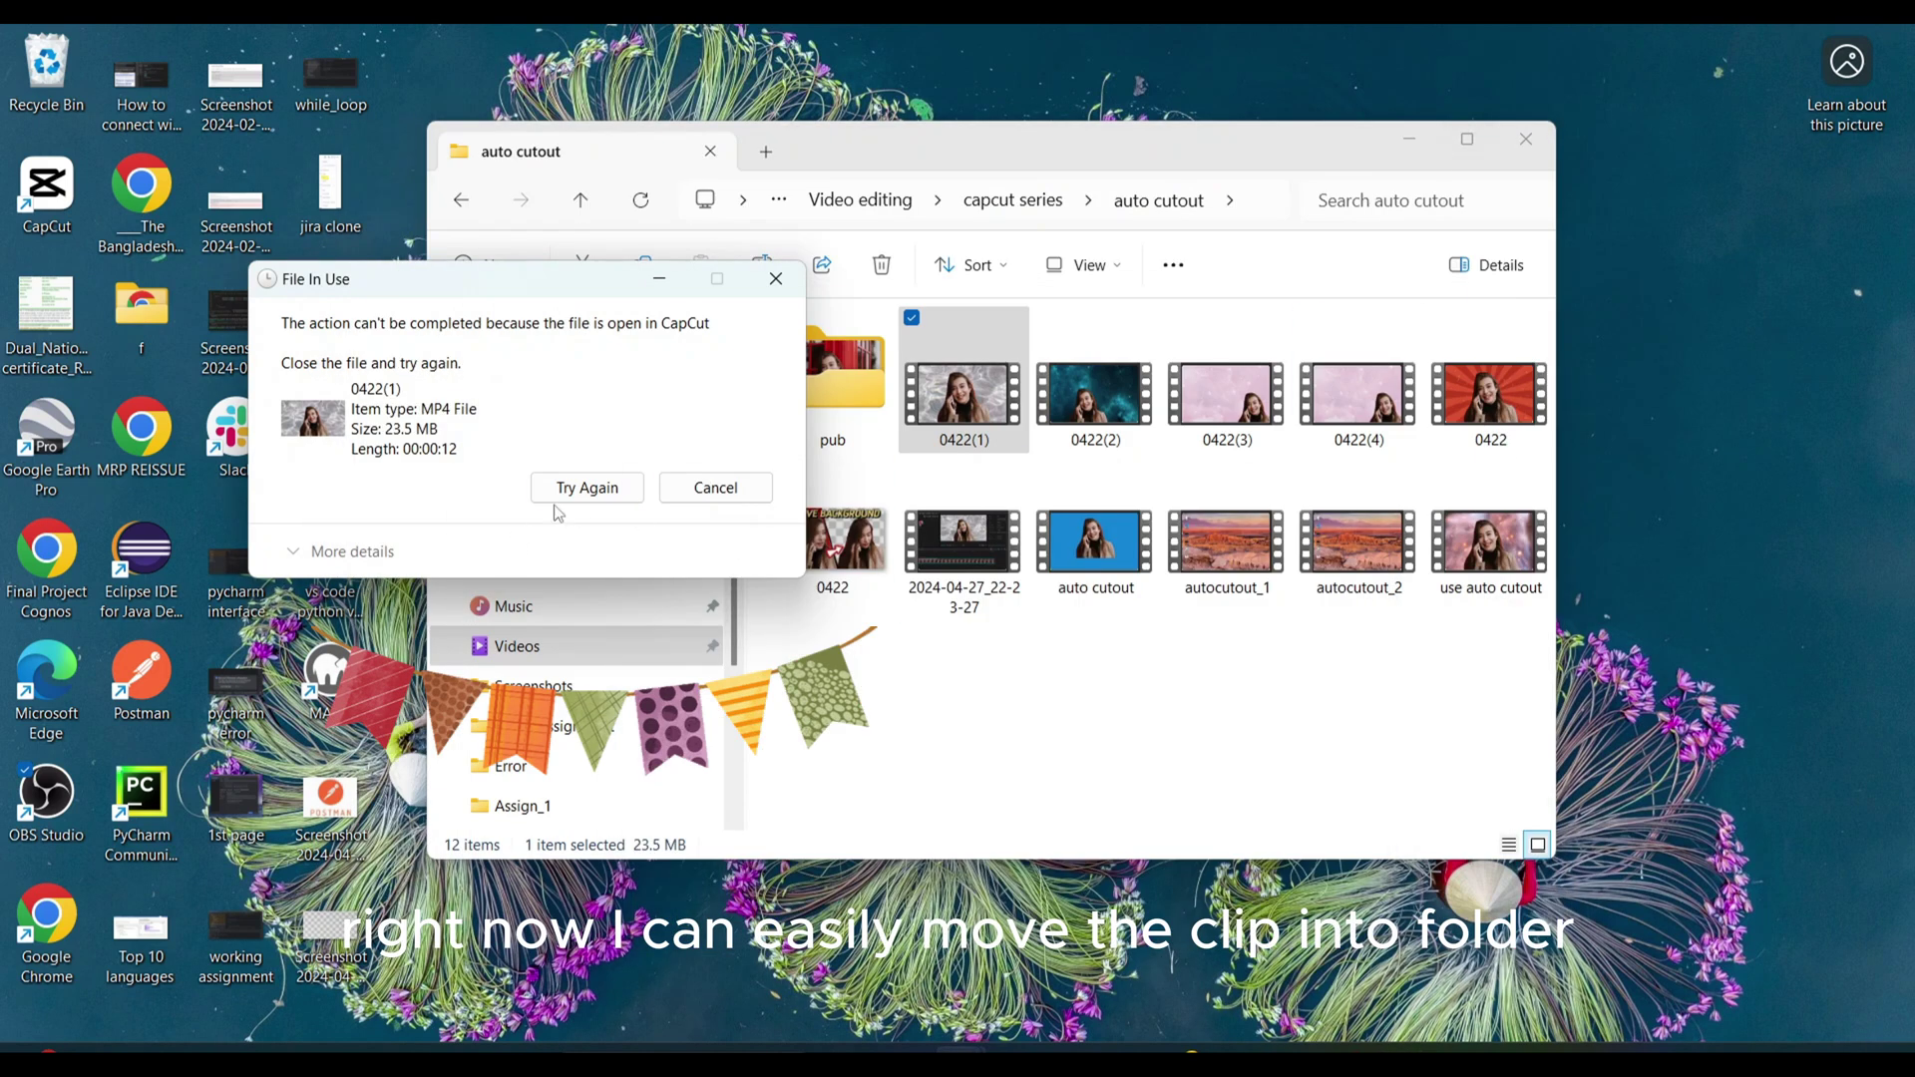
Step: Retry the move so 0422(1) lands in pub, confirm it, close Explorer and restore CapCut home
click(583, 488)
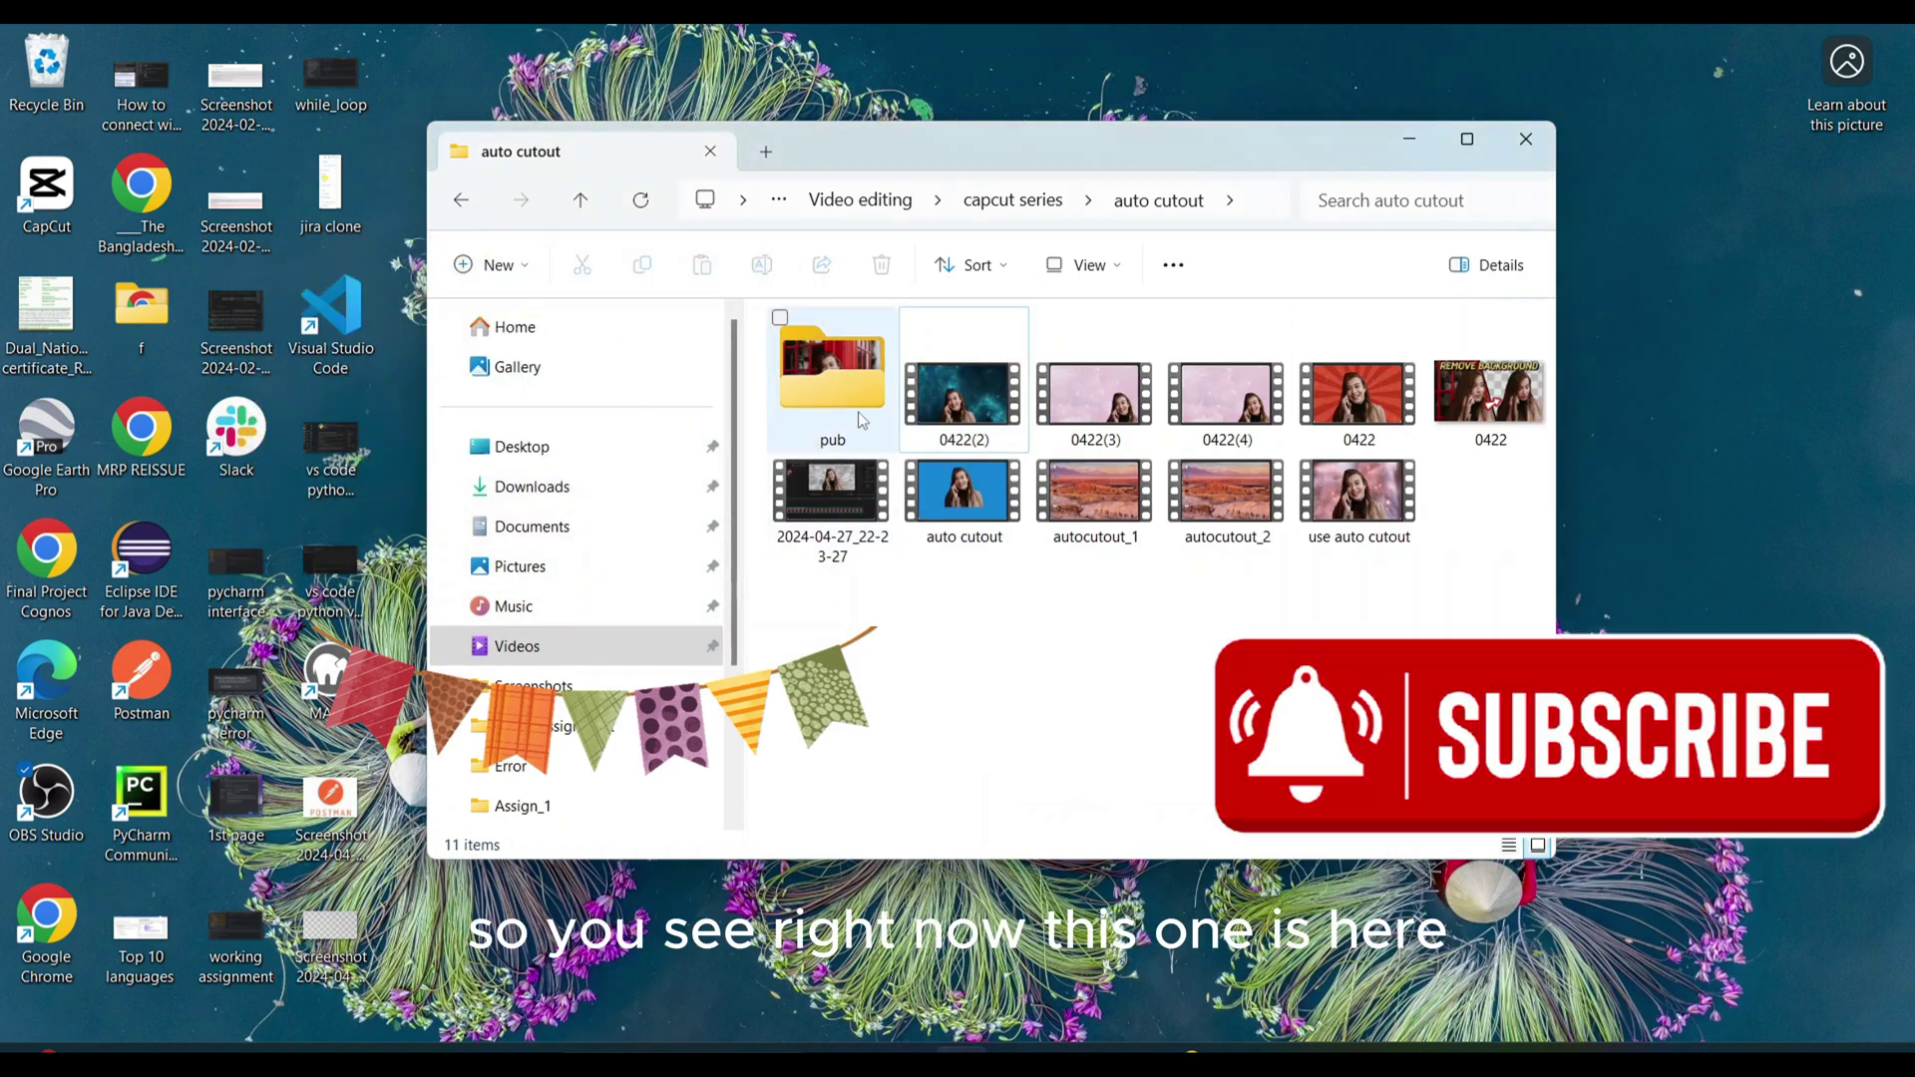
double_click(816, 441)
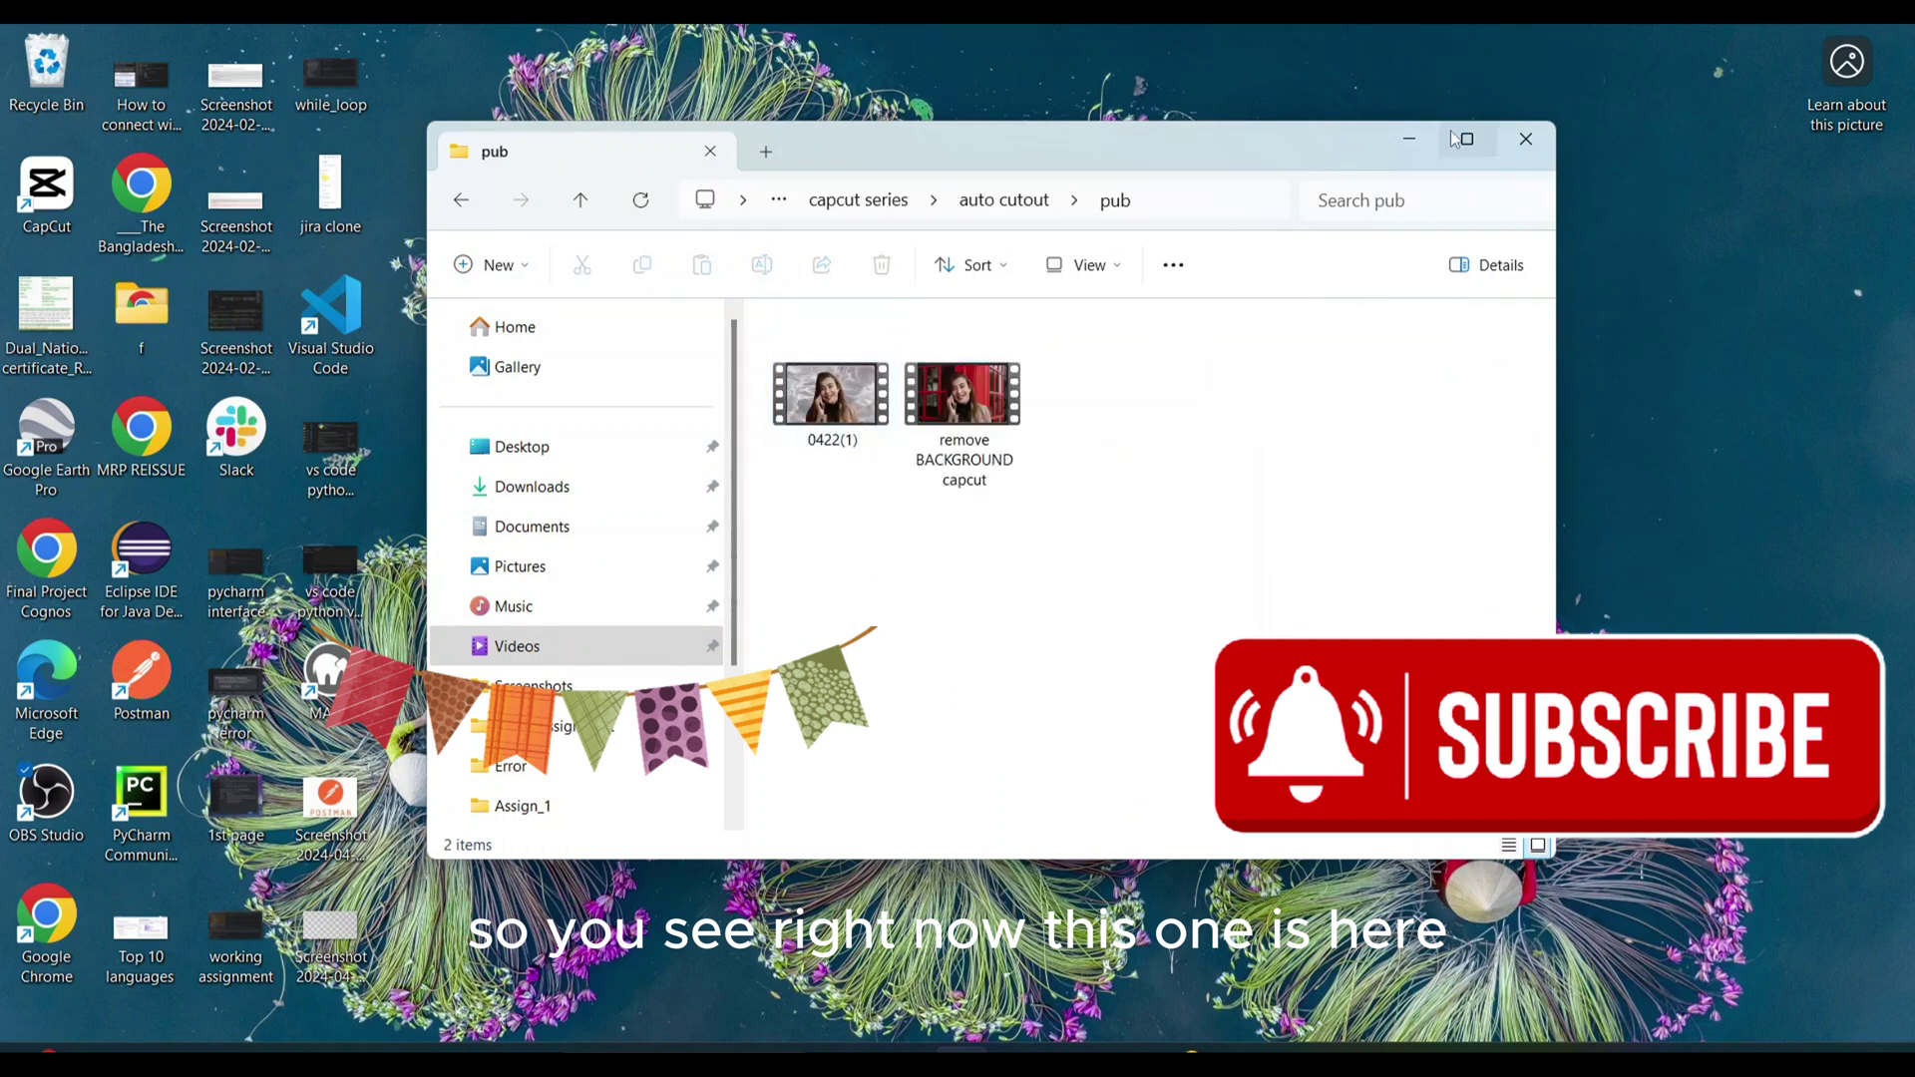
click(1383, 353)
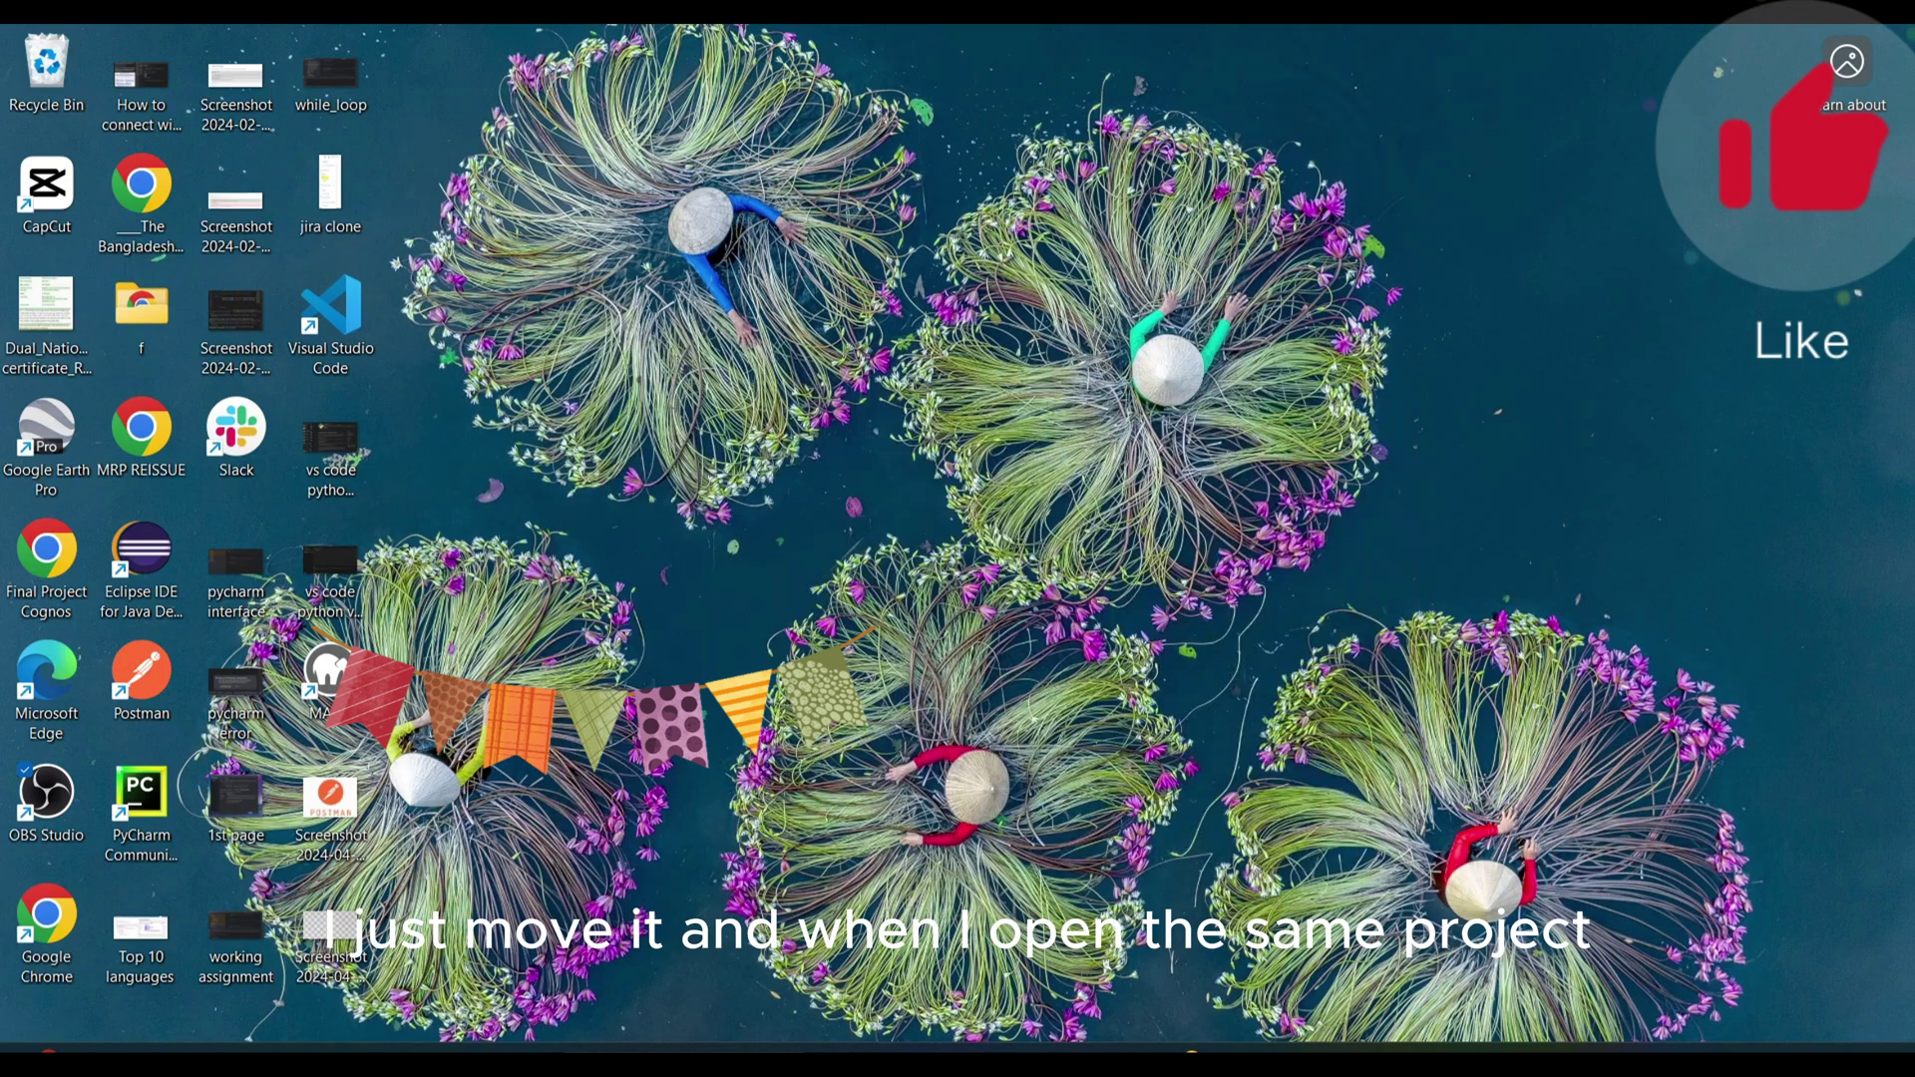
mouse_move(1421, 1047)
click(1423, 1009)
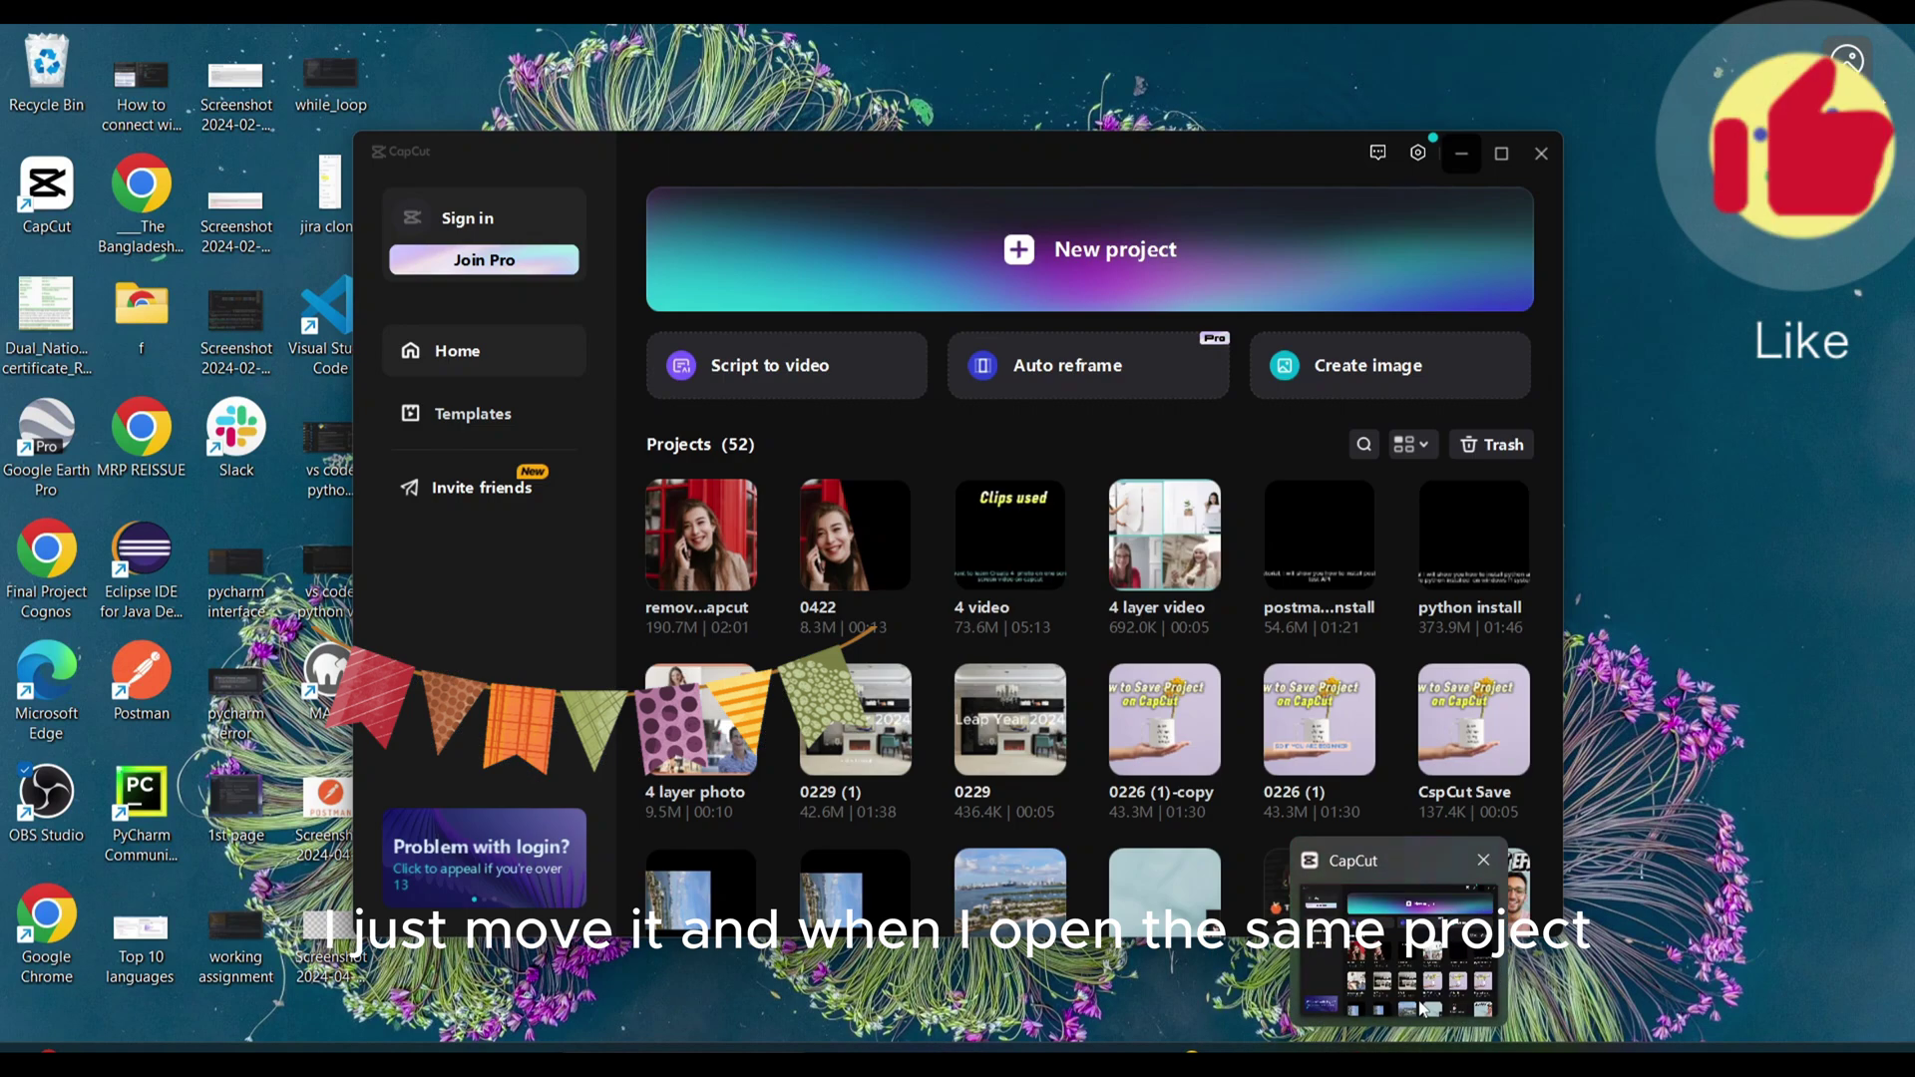
Step: Reopen the remove BACKGROUND capcut project and bring the pub folder window forward
click(712, 573)
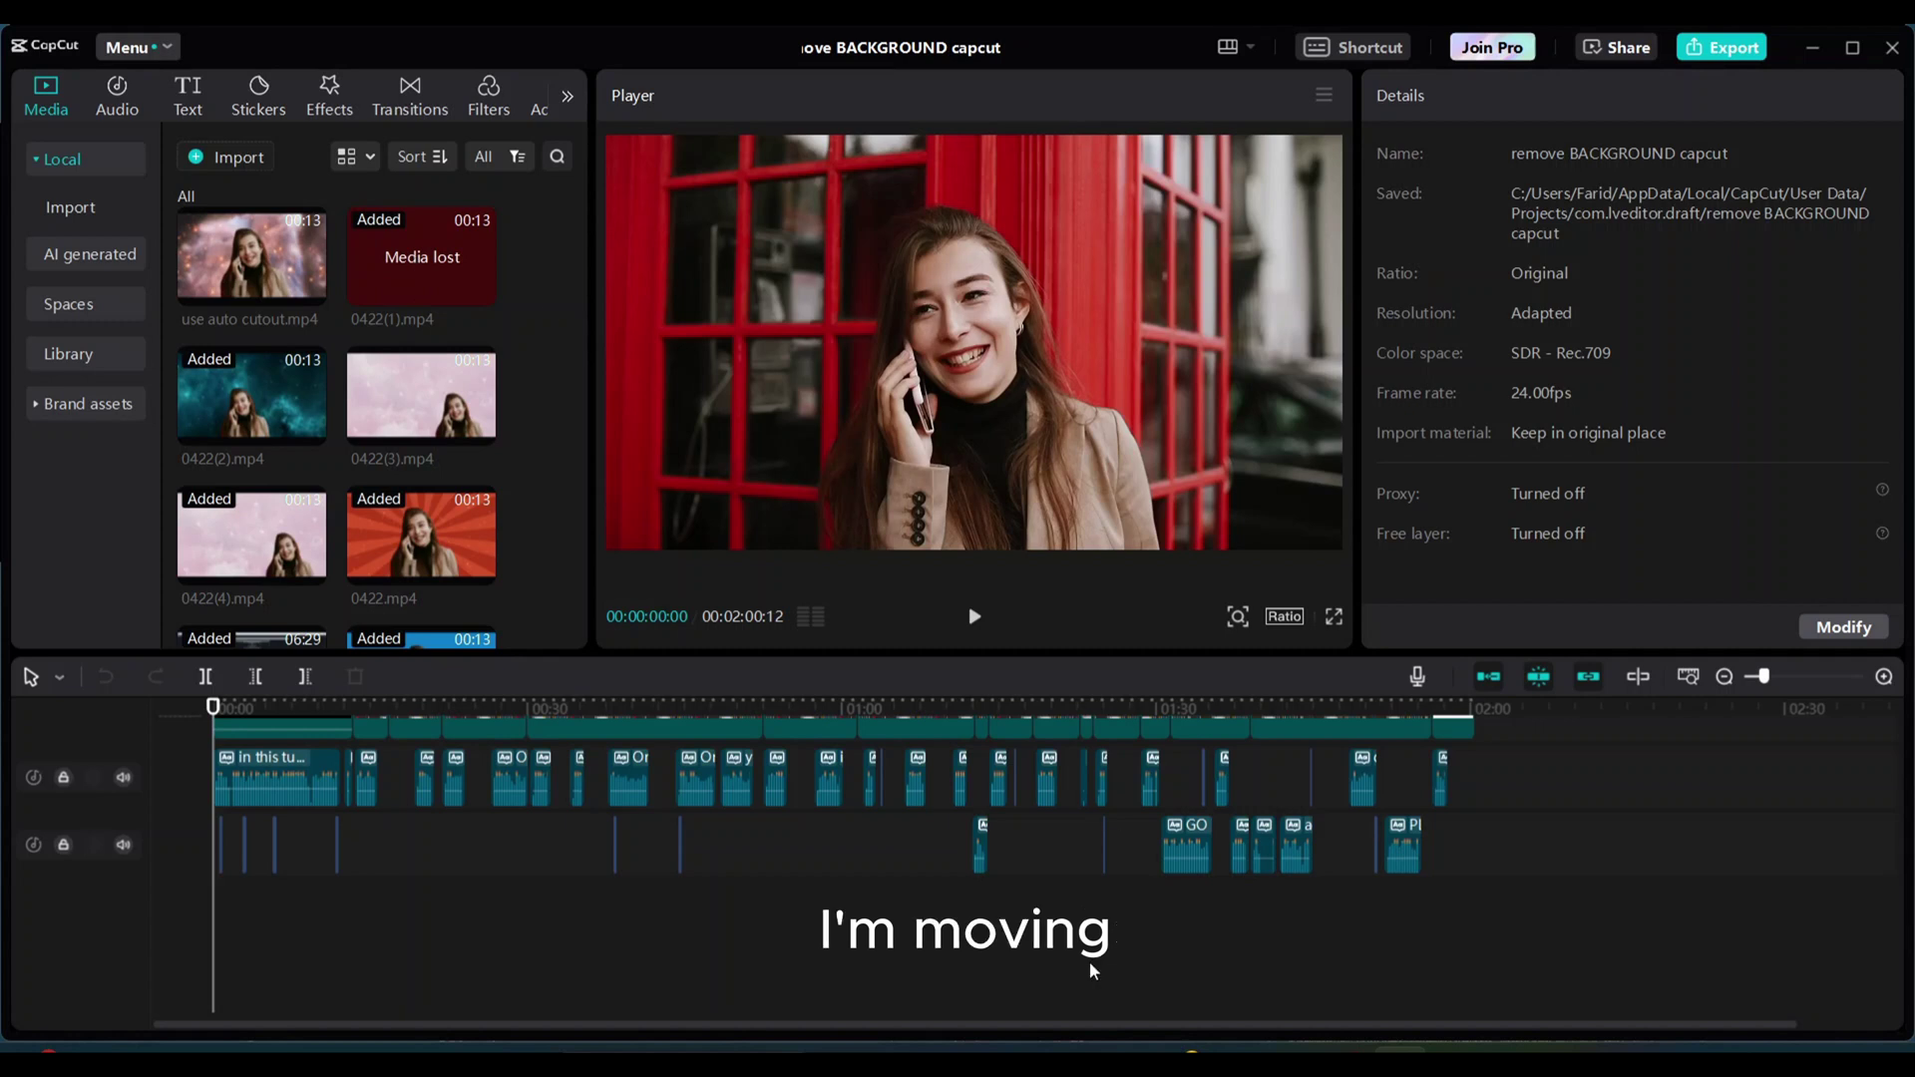
mouse_move(979, 1017)
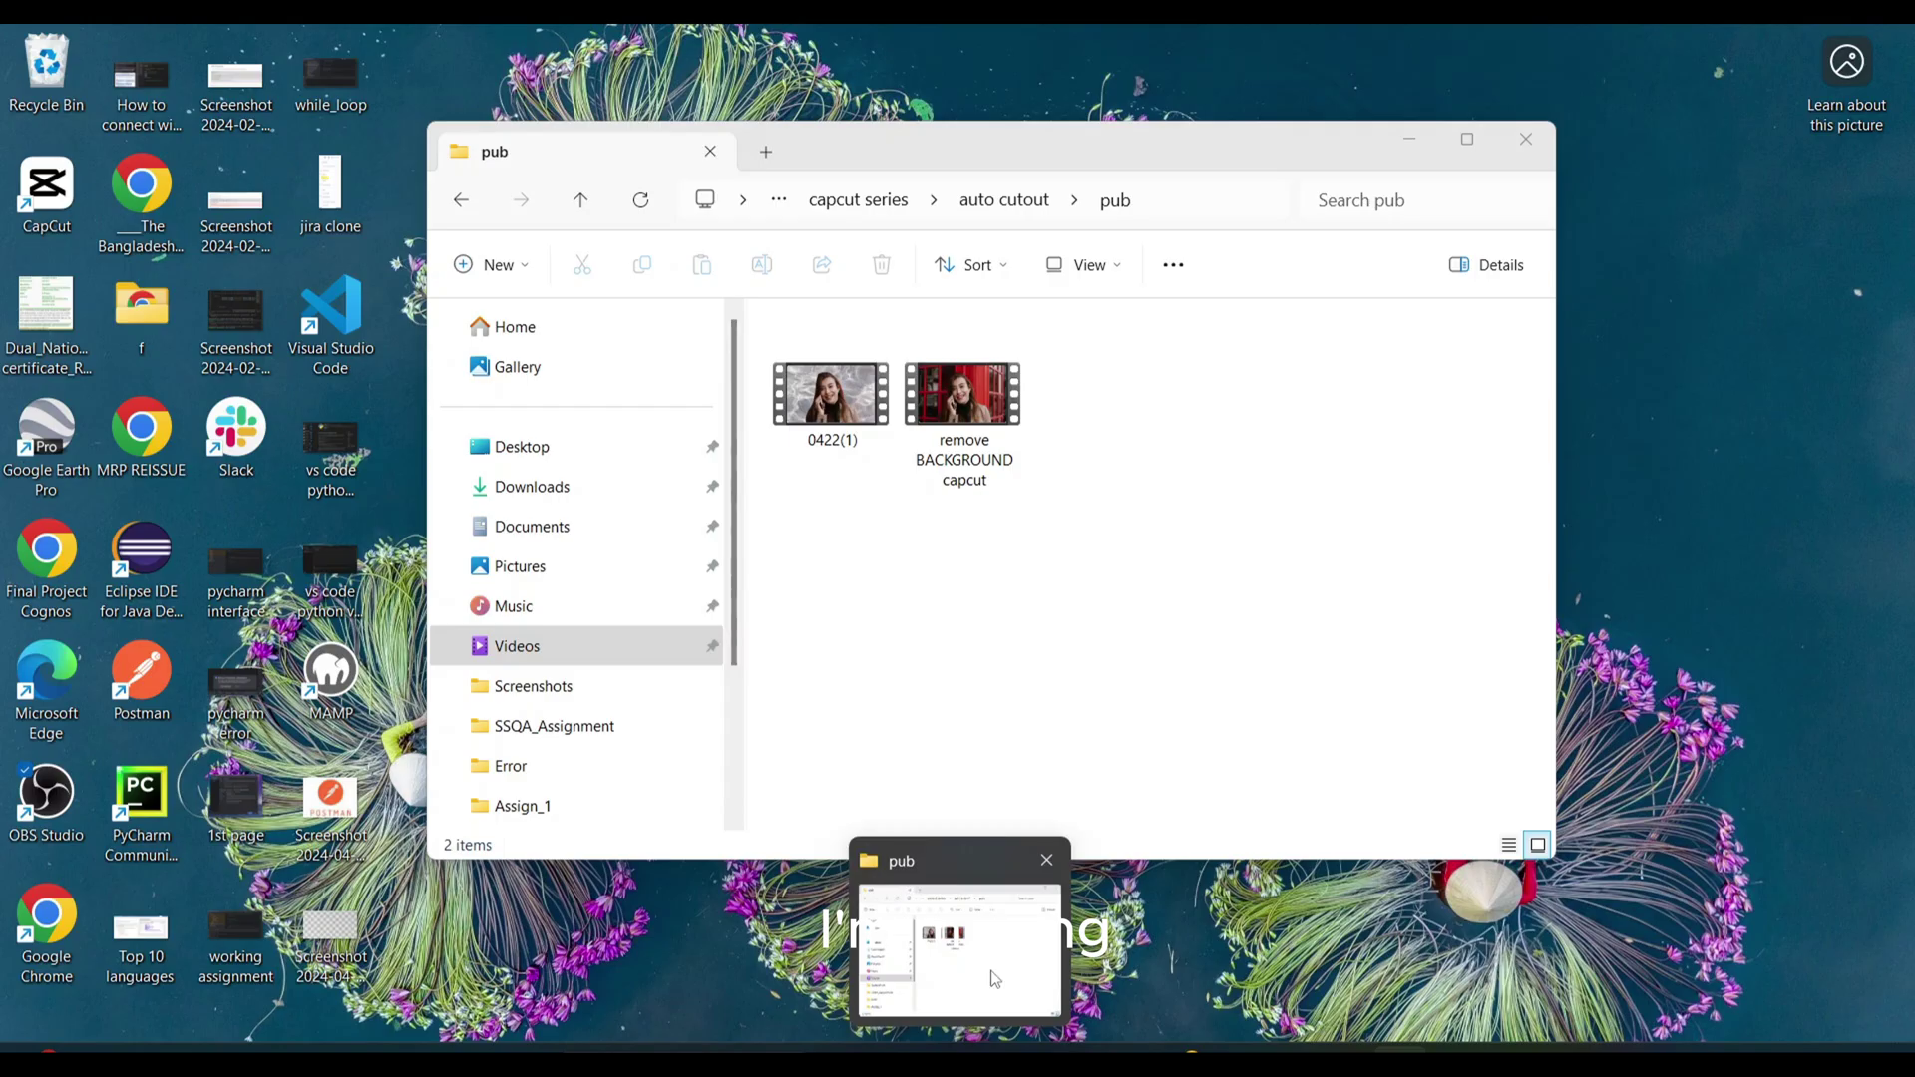
click(975, 923)
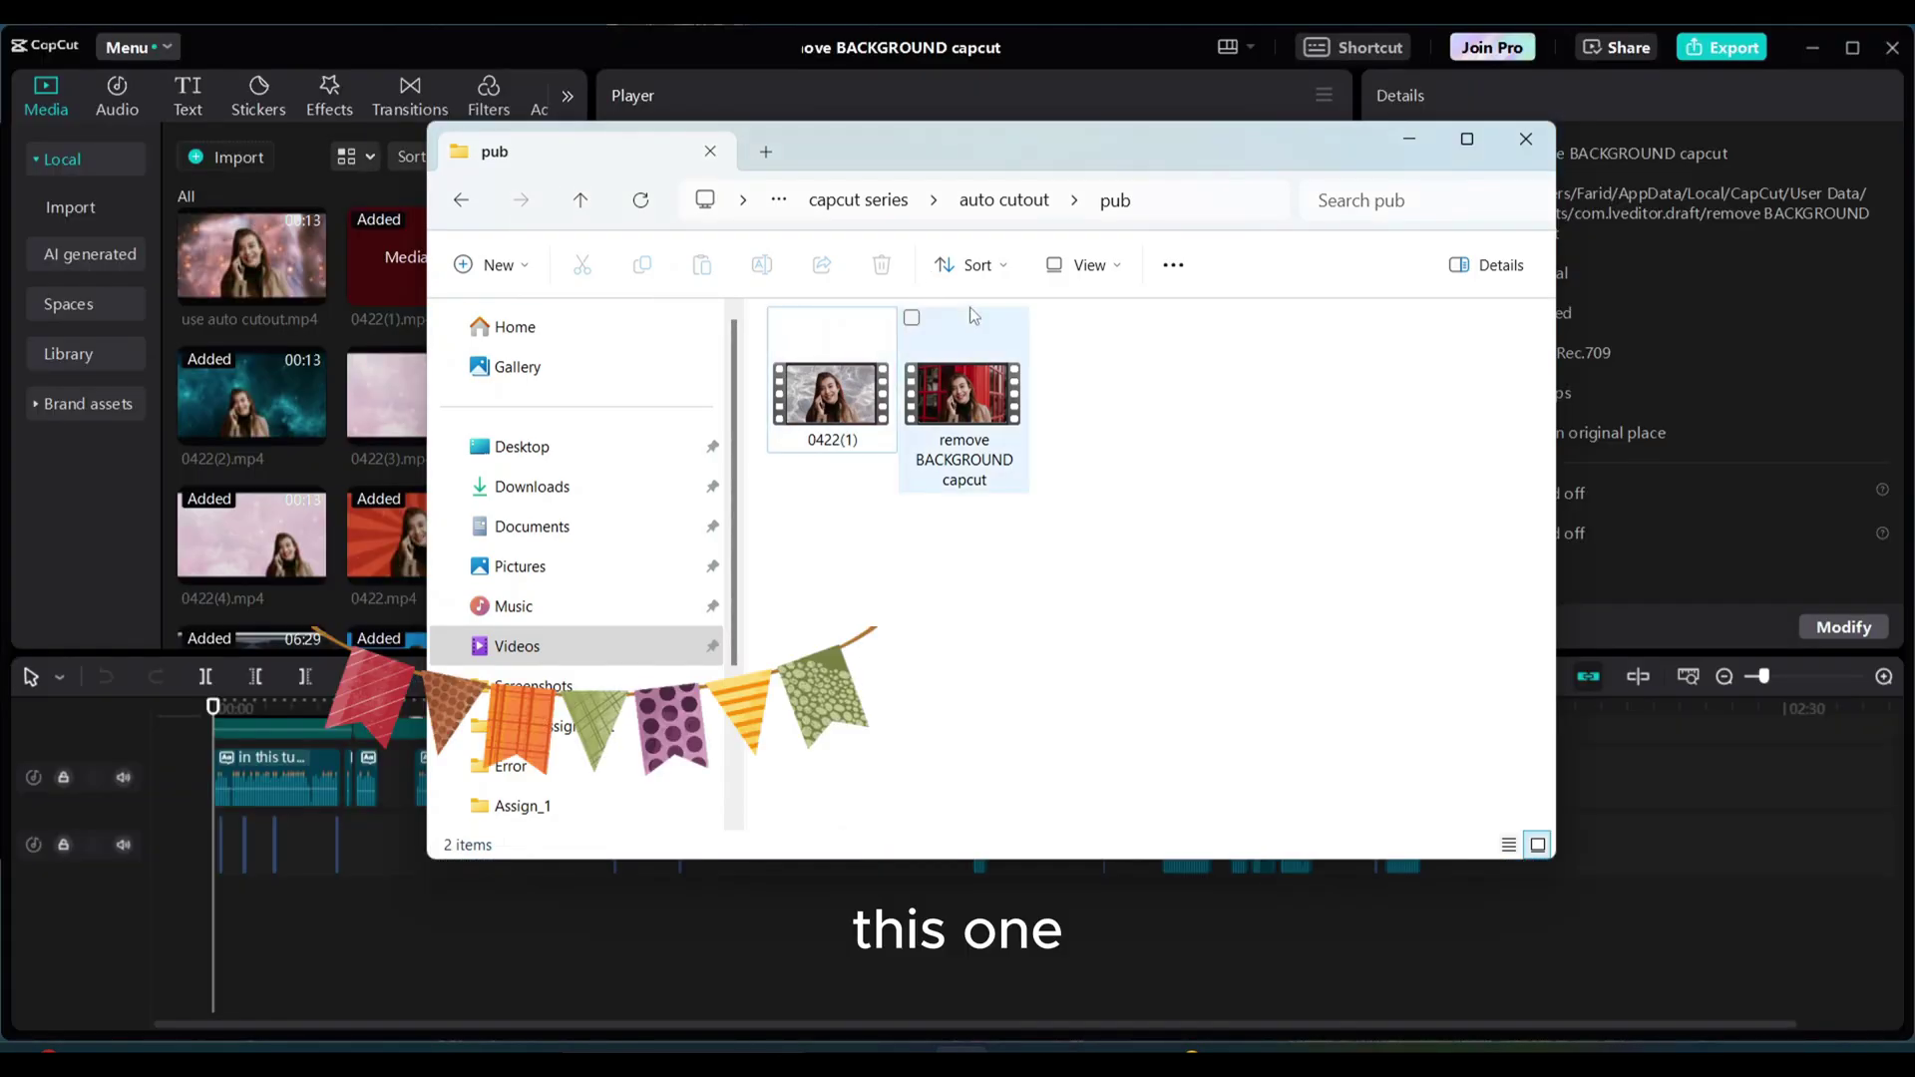
Step: Go up to auto cutout and back into pub, then move aside and minimize Explorer
click(1001, 217)
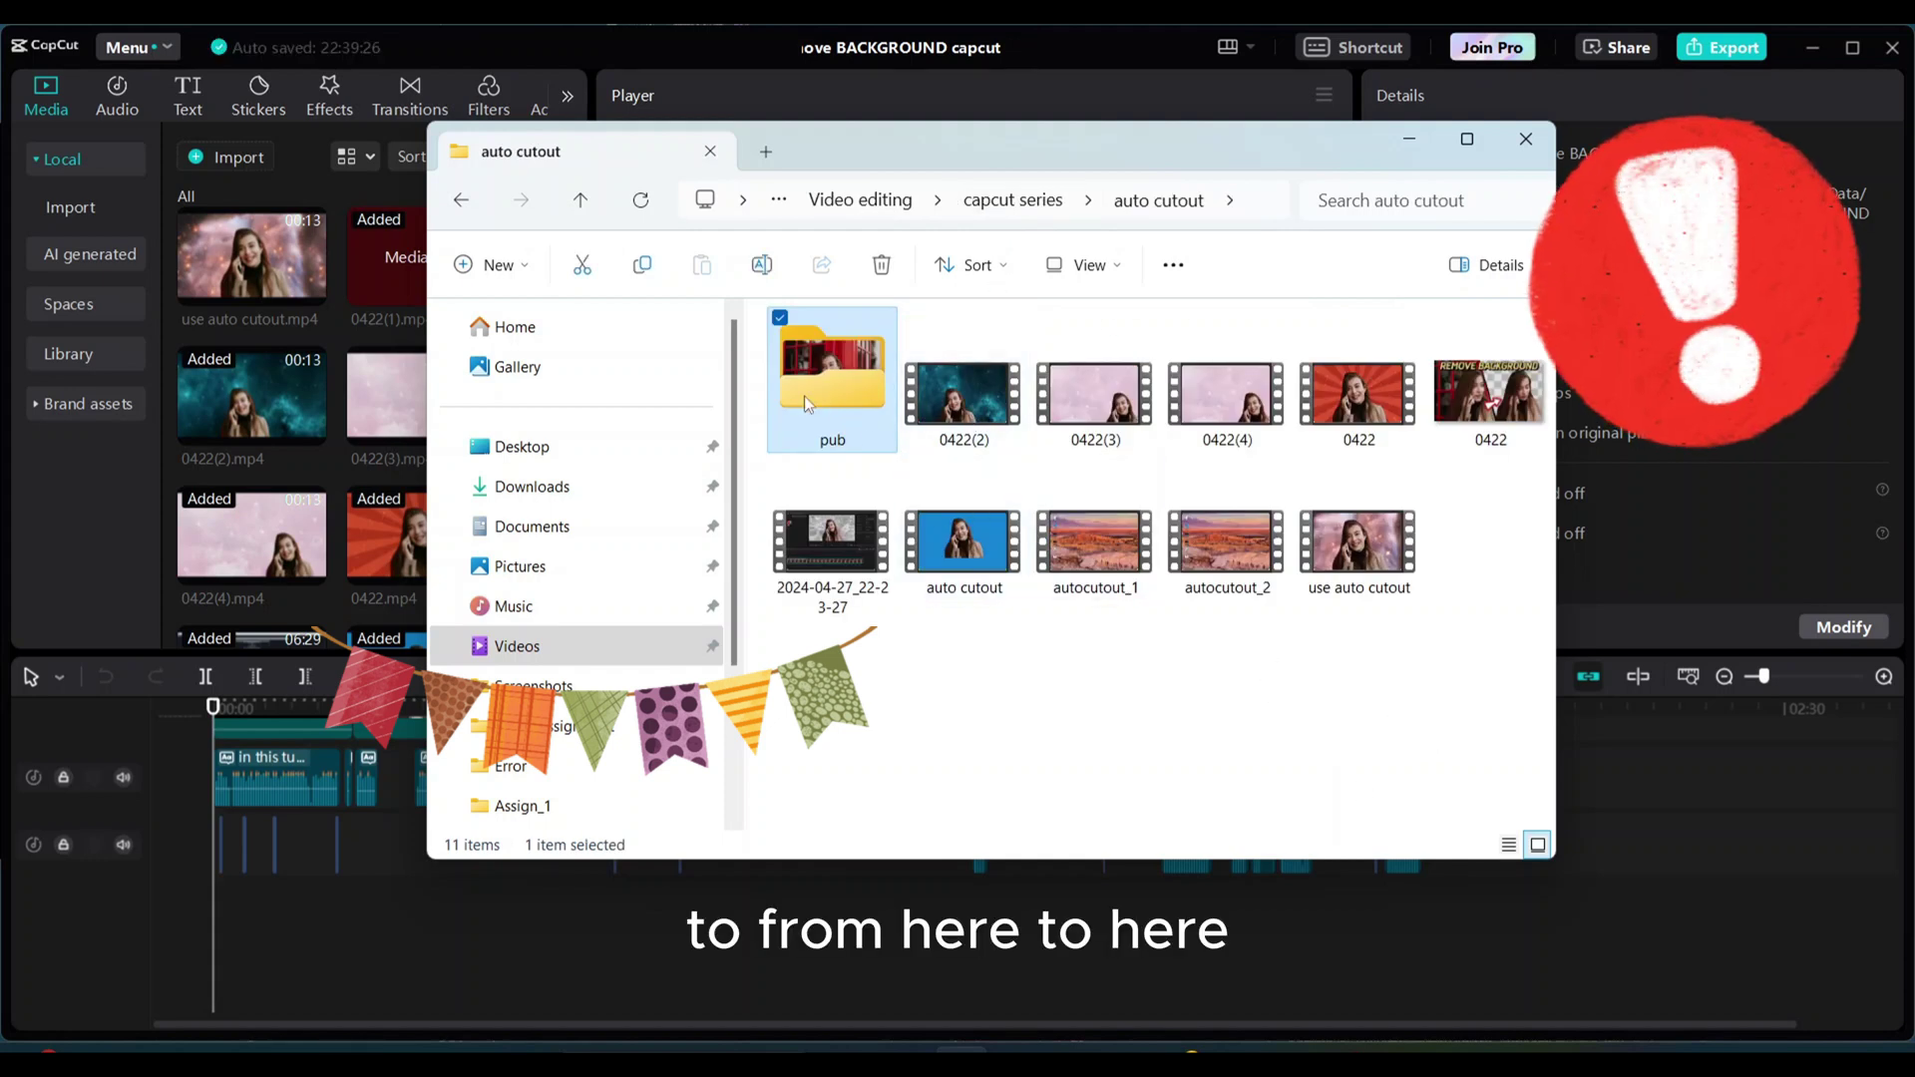
double_click(792, 399)
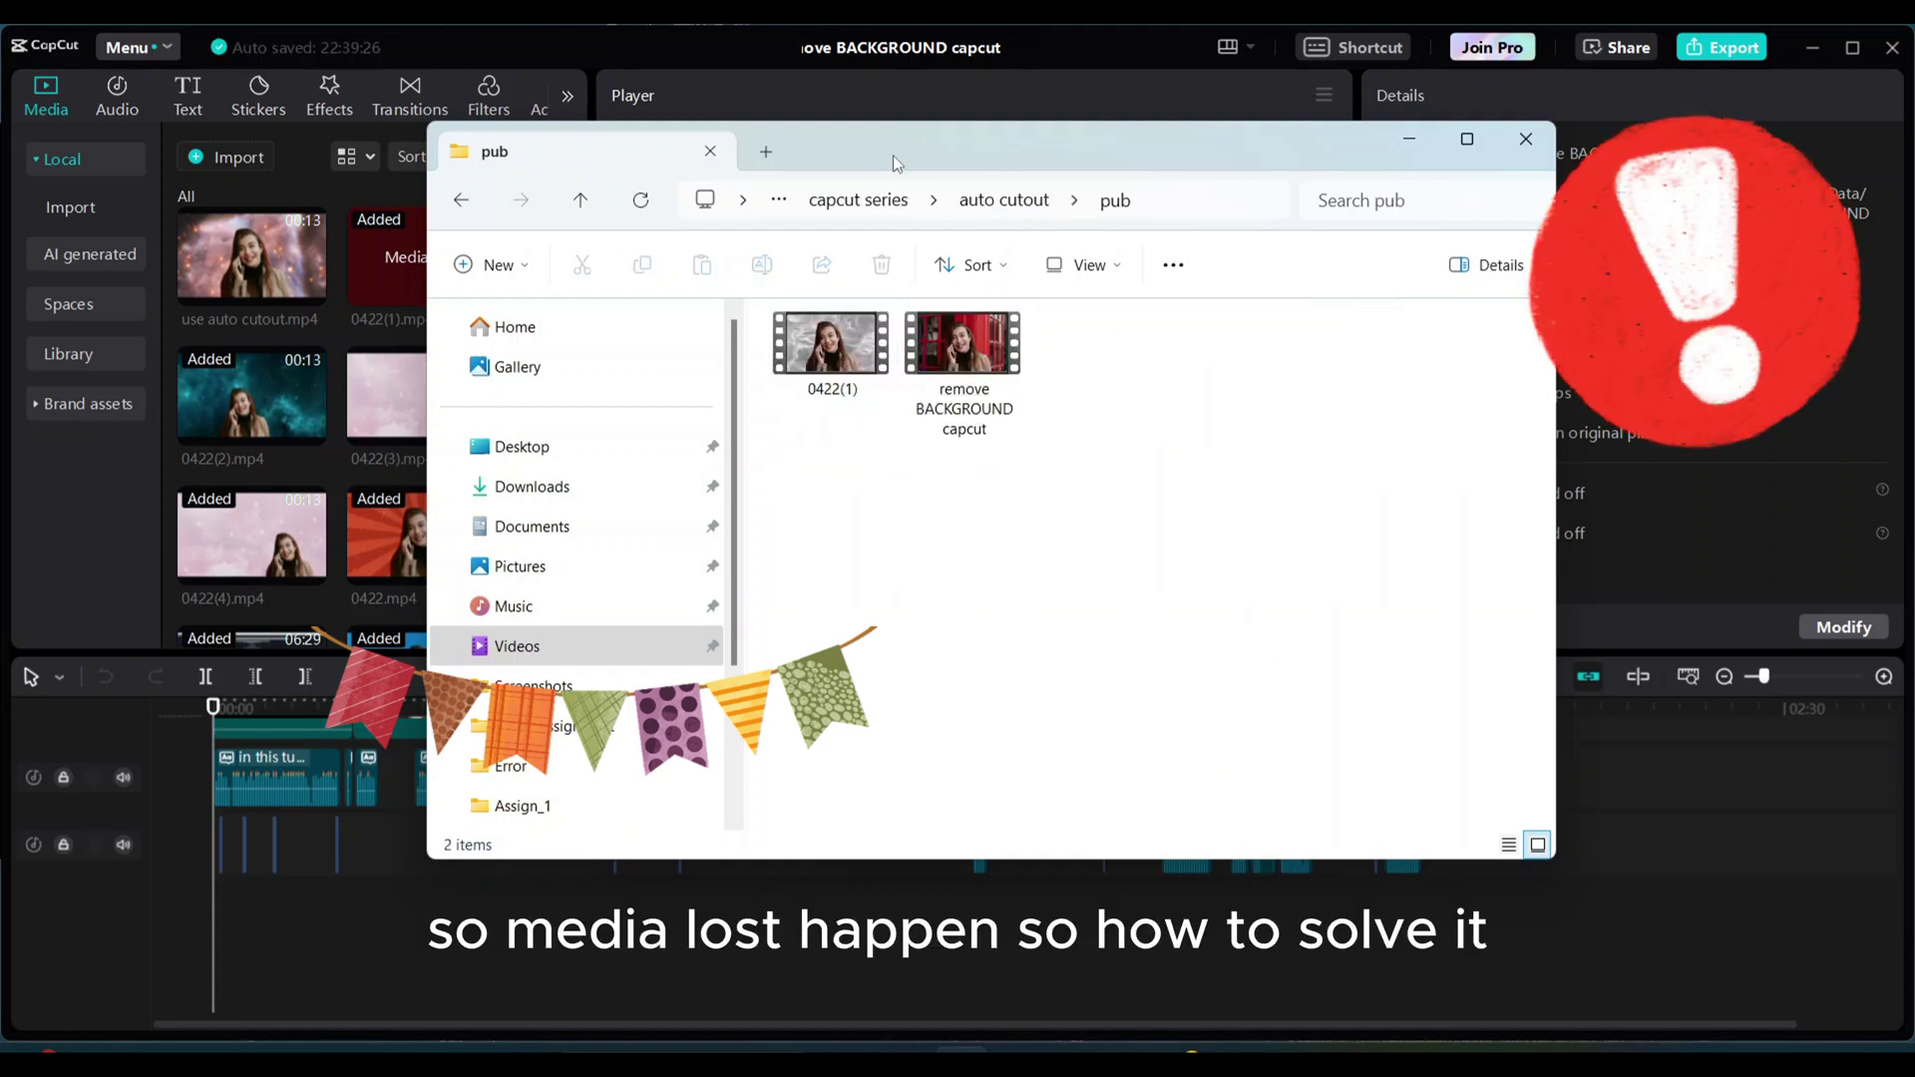
drag(894, 153, 1045, 448)
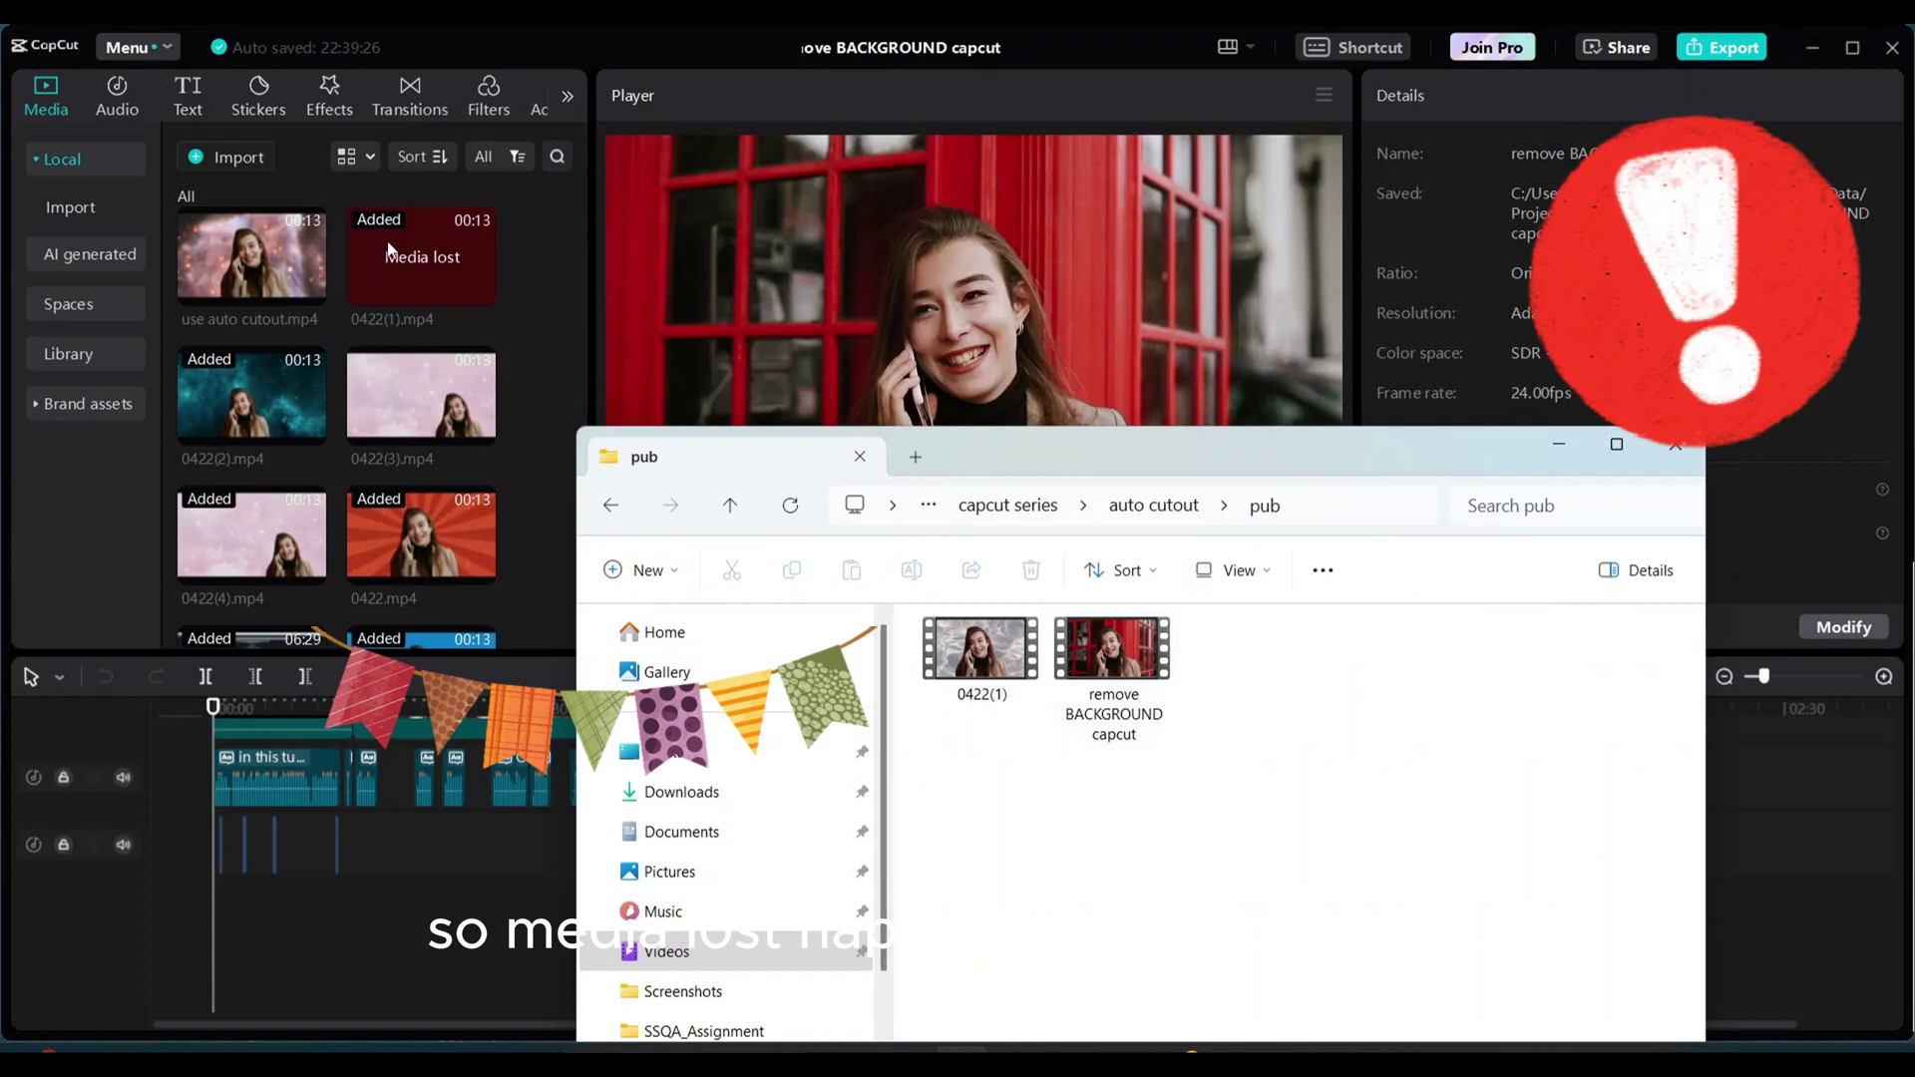
click(1552, 449)
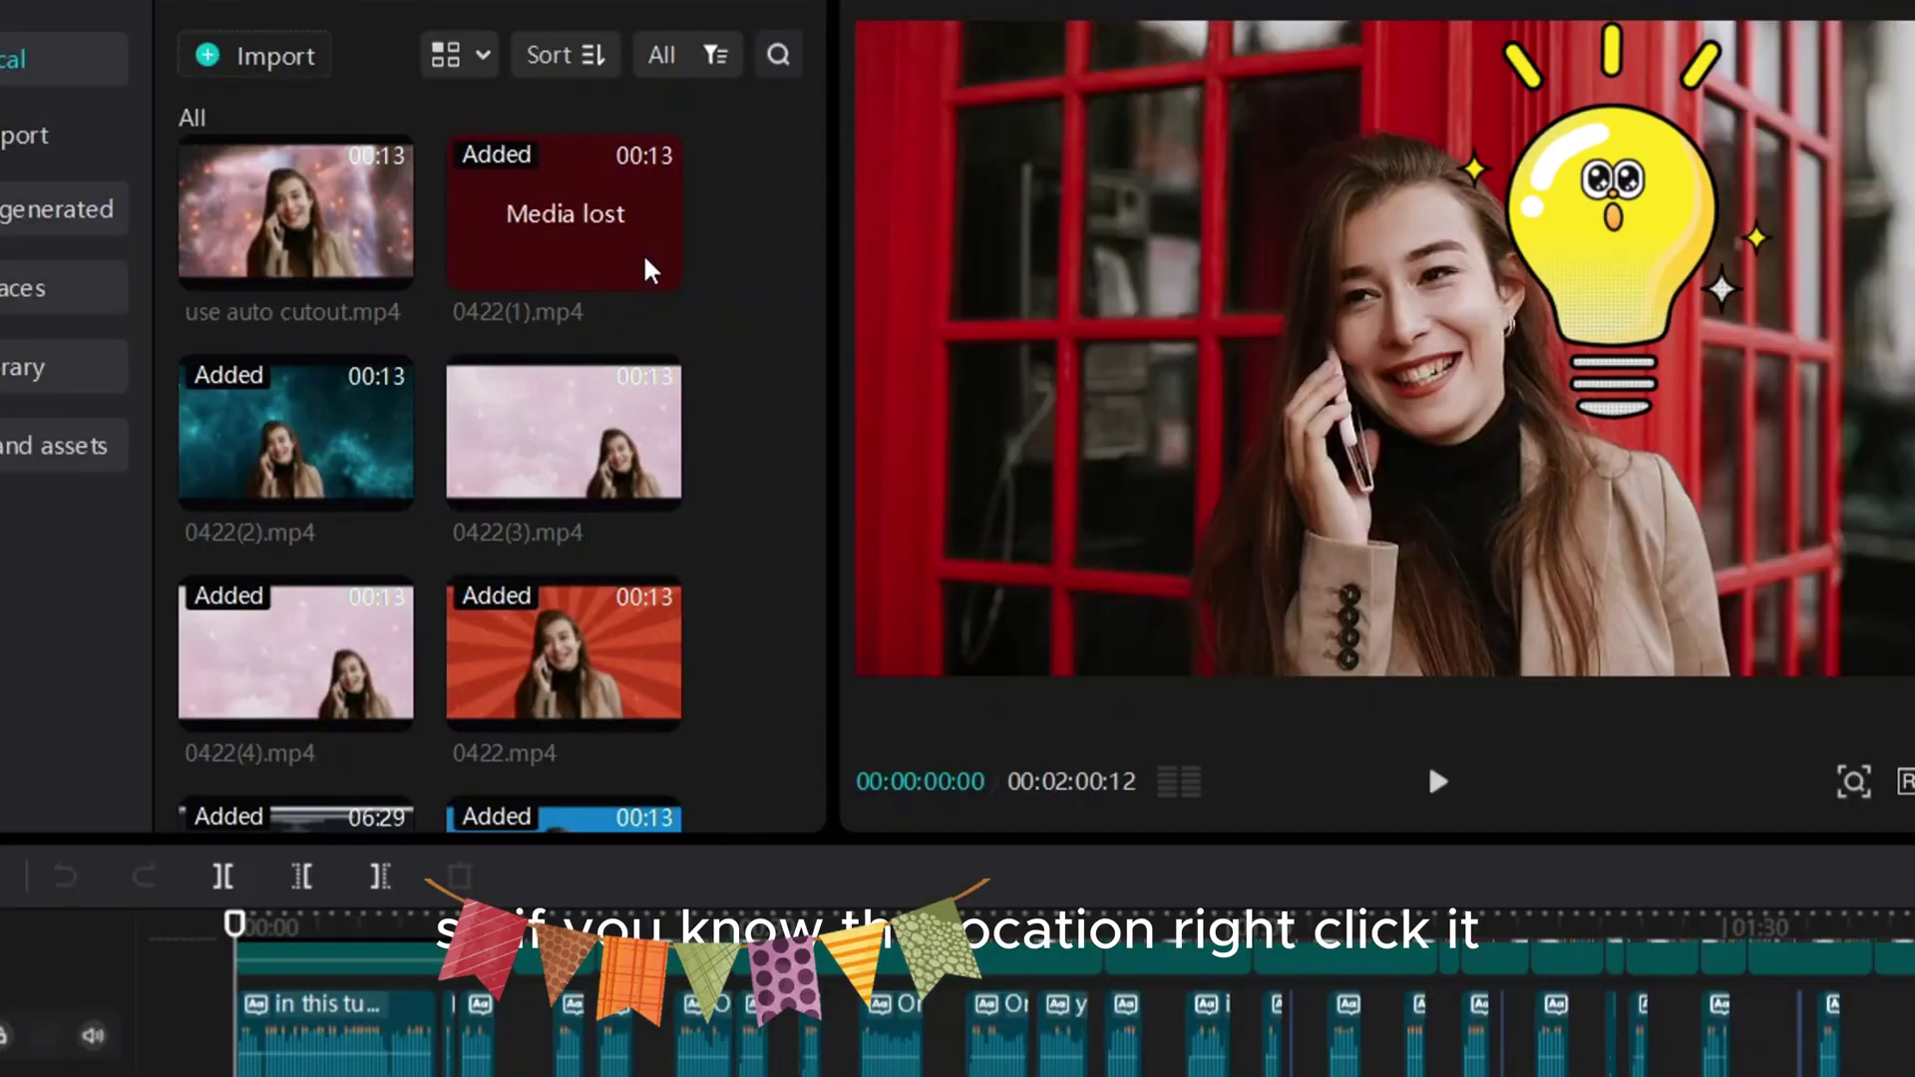
Step: Relink the Media lost clip to 0422(1).mp4 in the pub folder through Link media
right_click(647, 261)
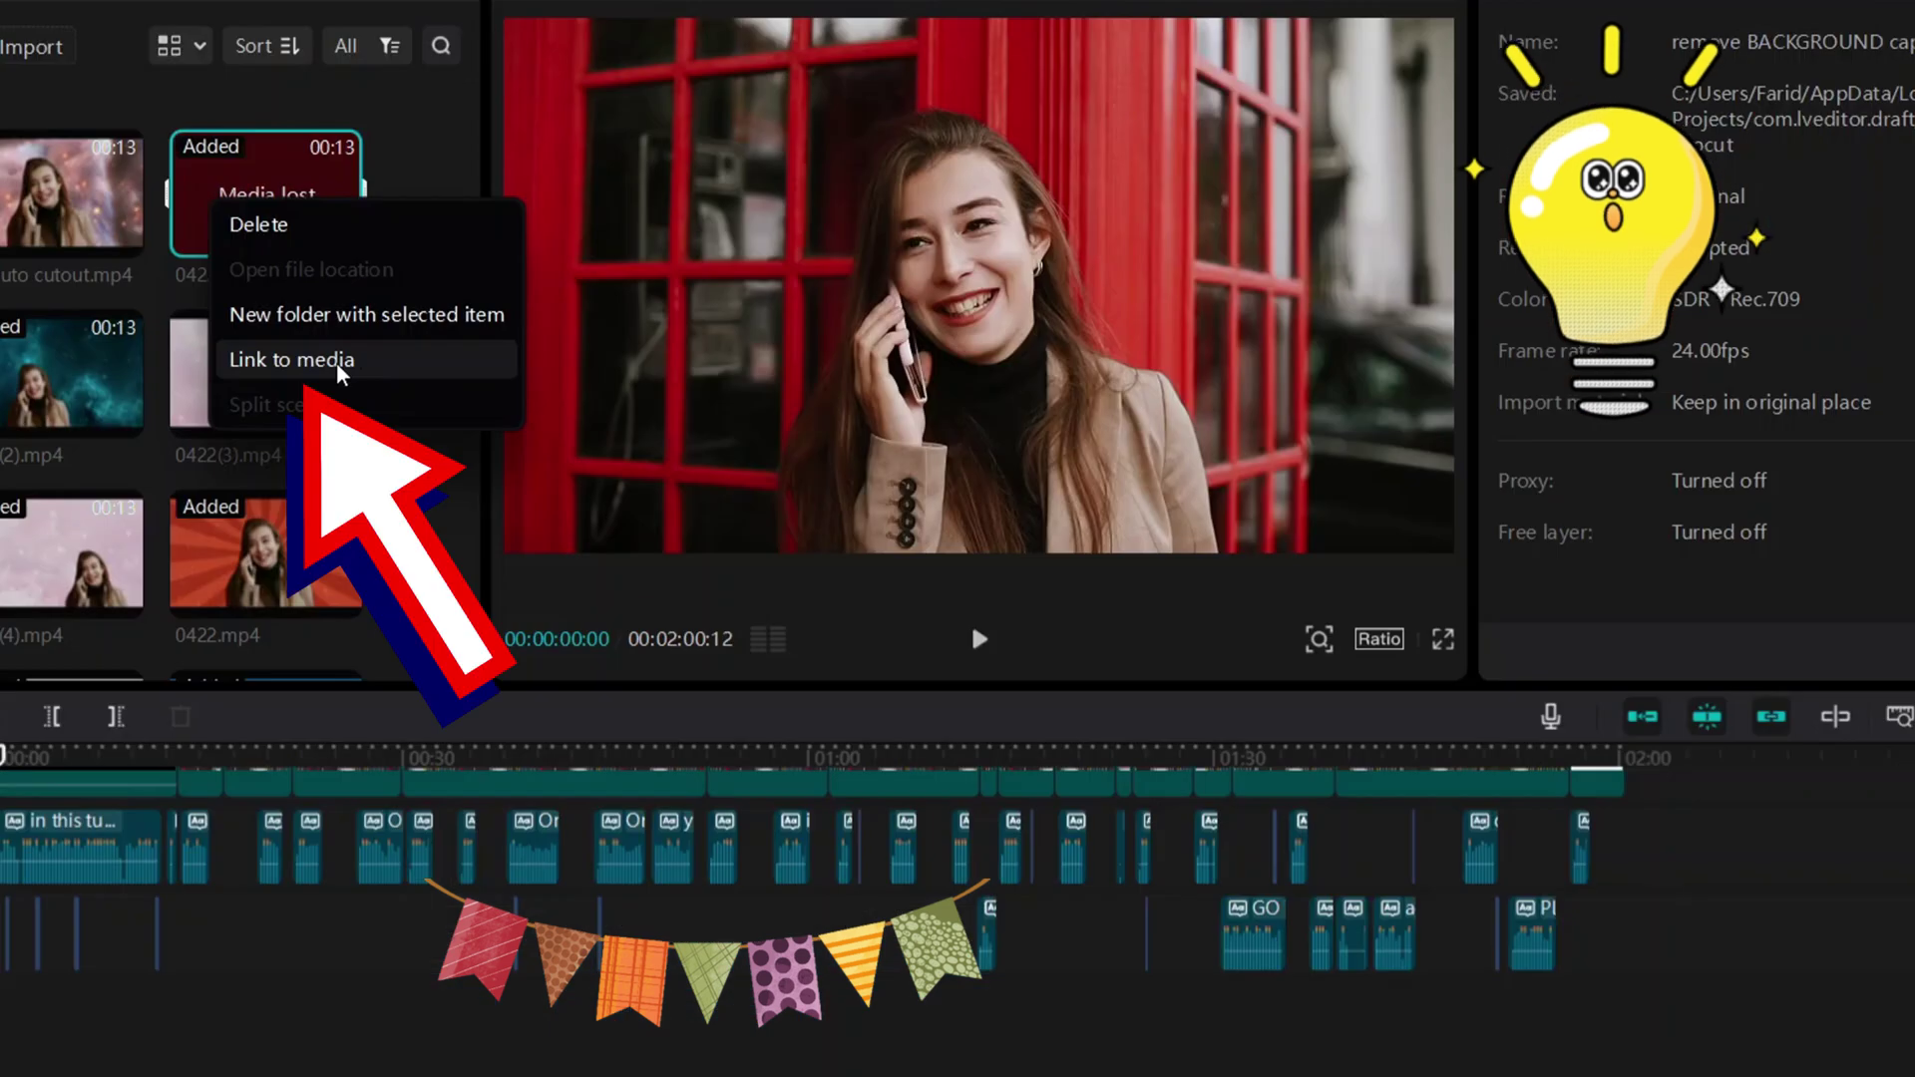
click(748, 453)
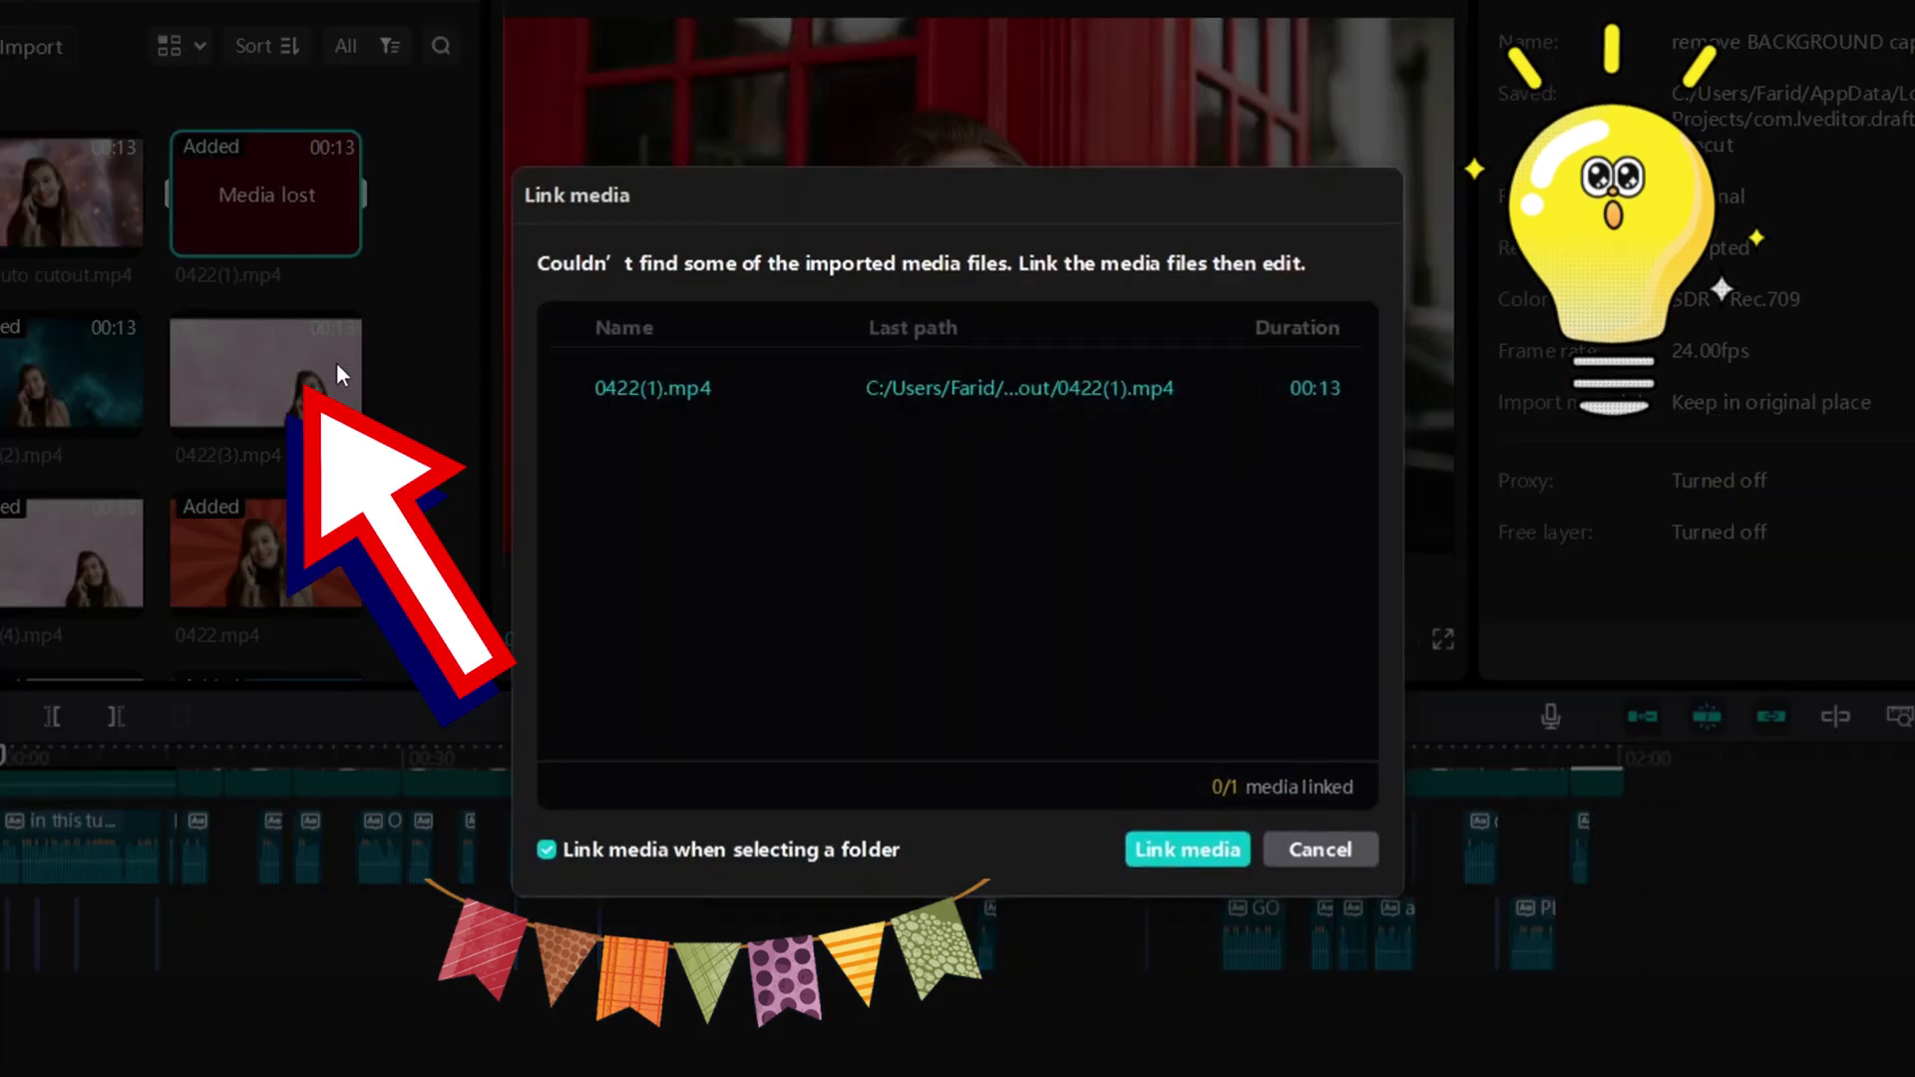
click(1216, 856)
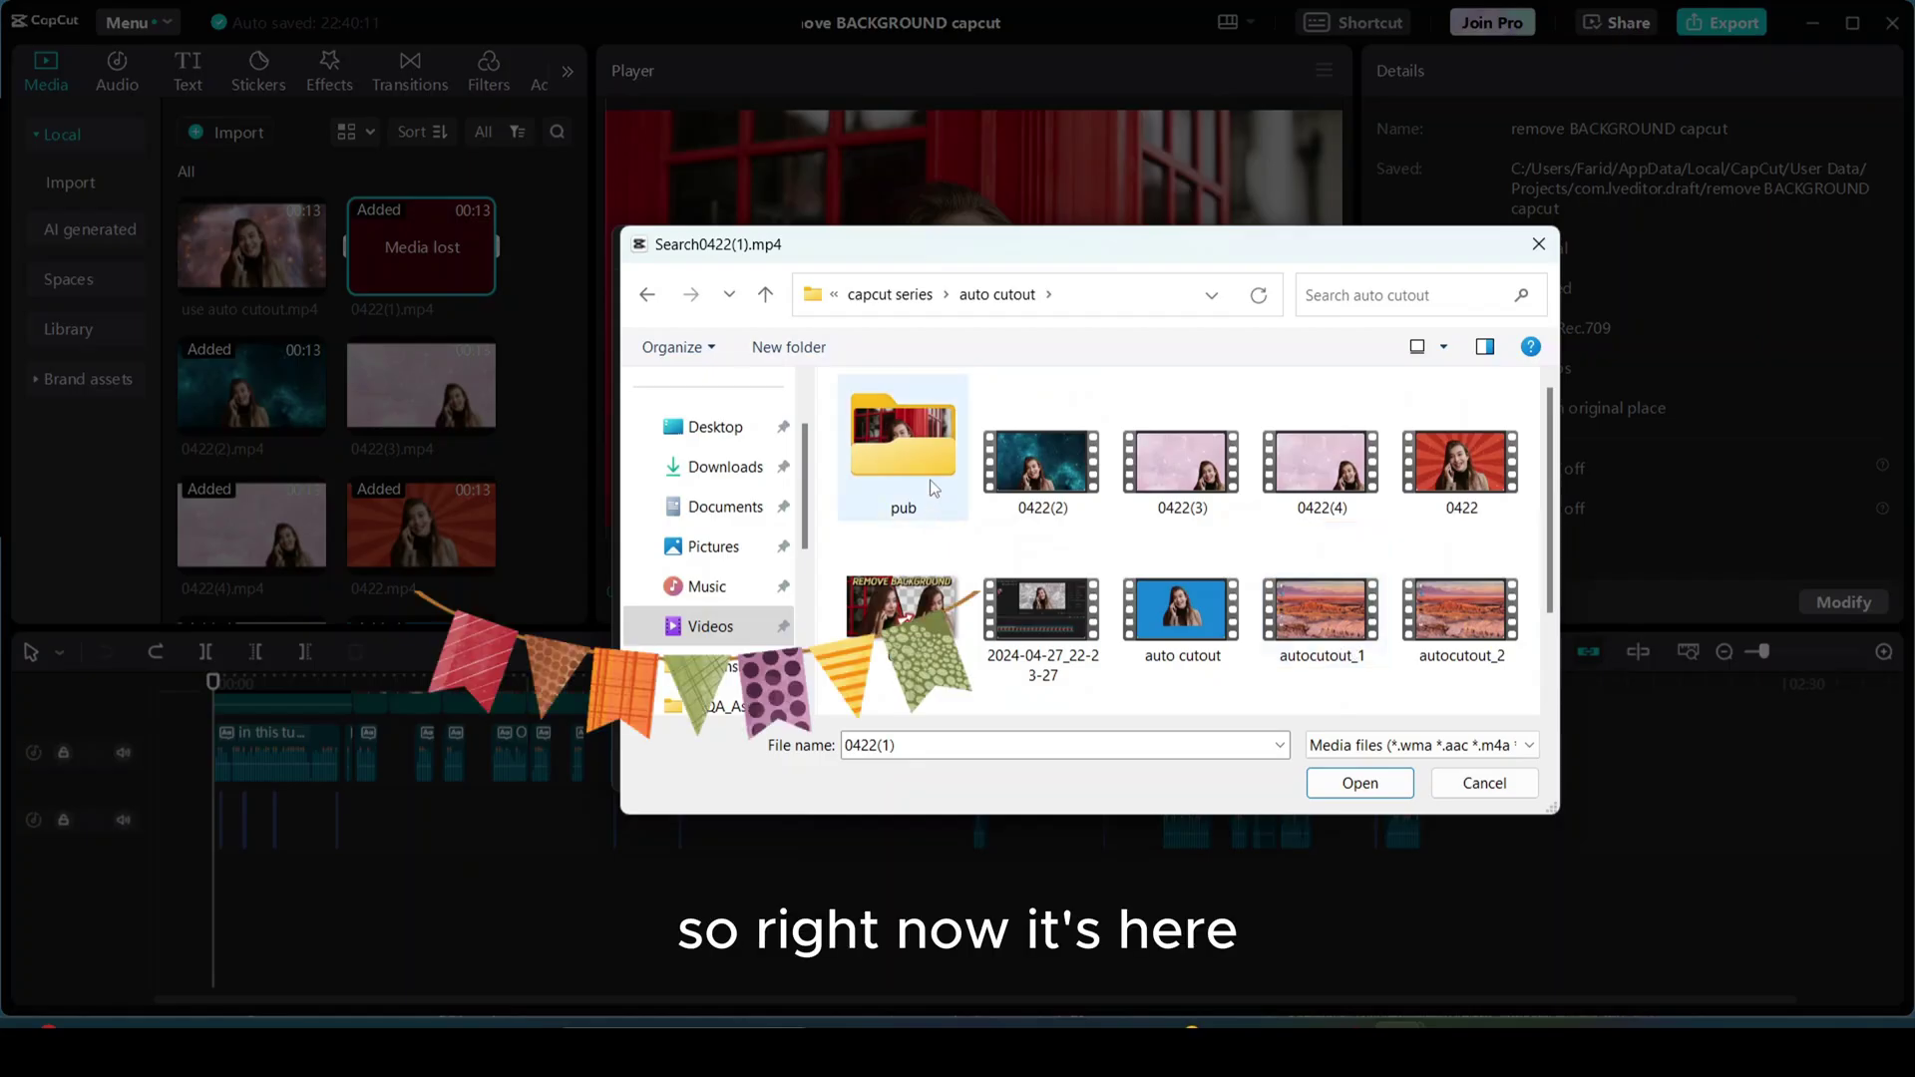
double_click(929, 481)
click(928, 484)
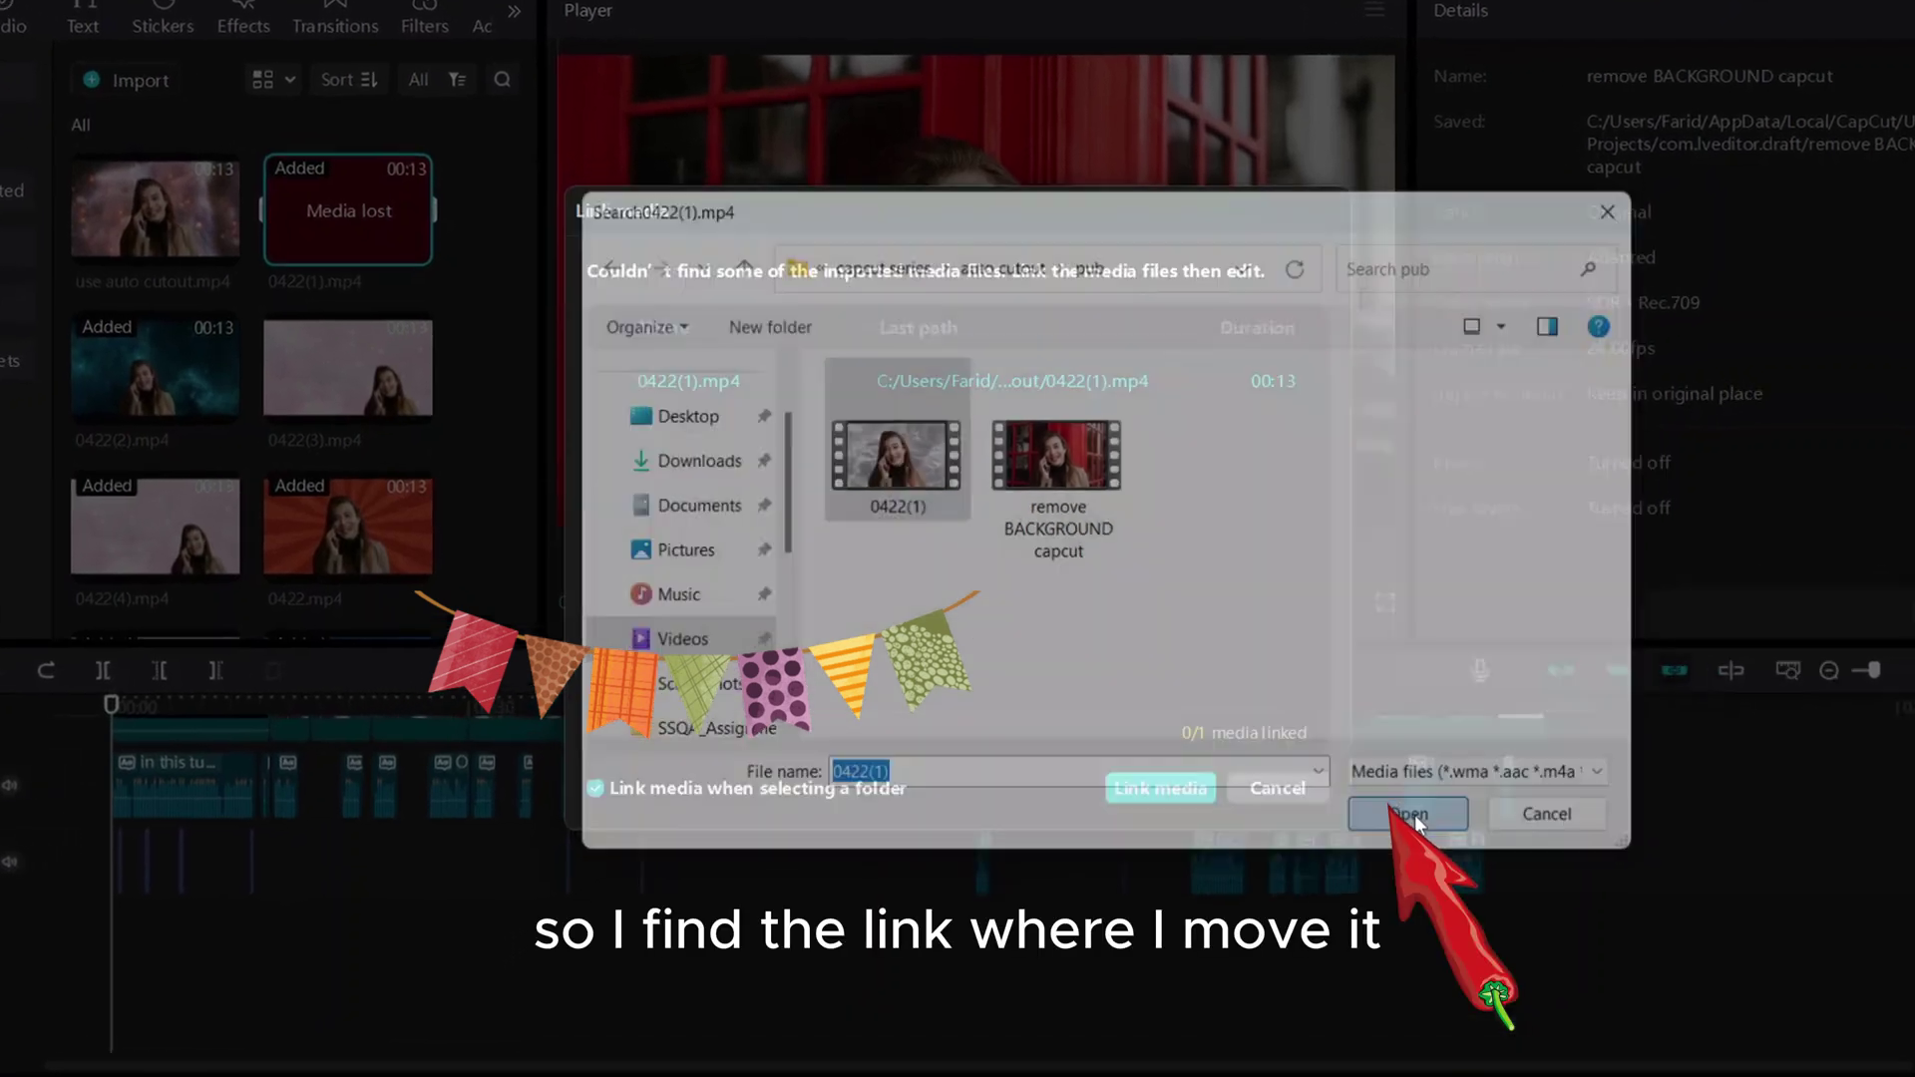
click(1395, 807)
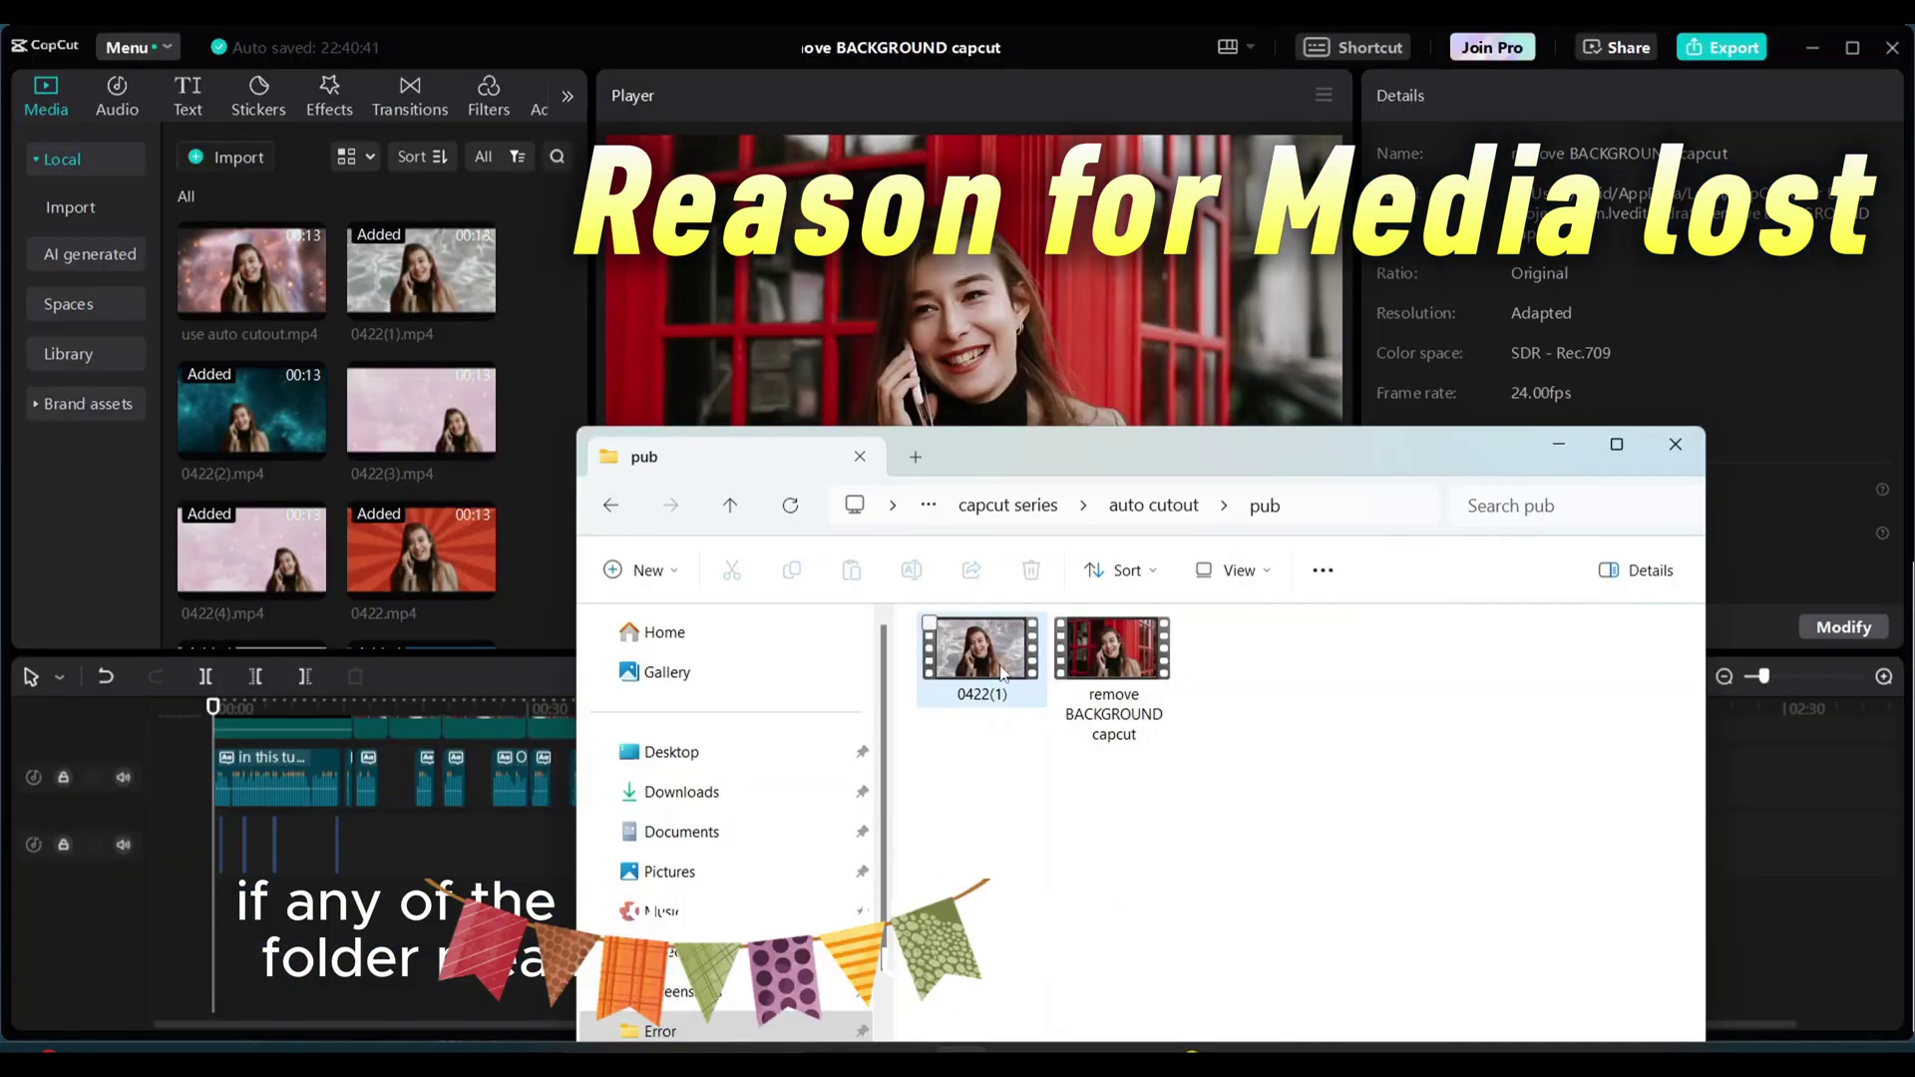
Step: Delete the 0422(1) video from the pub folder and minimize File Explorer
click(984, 666)
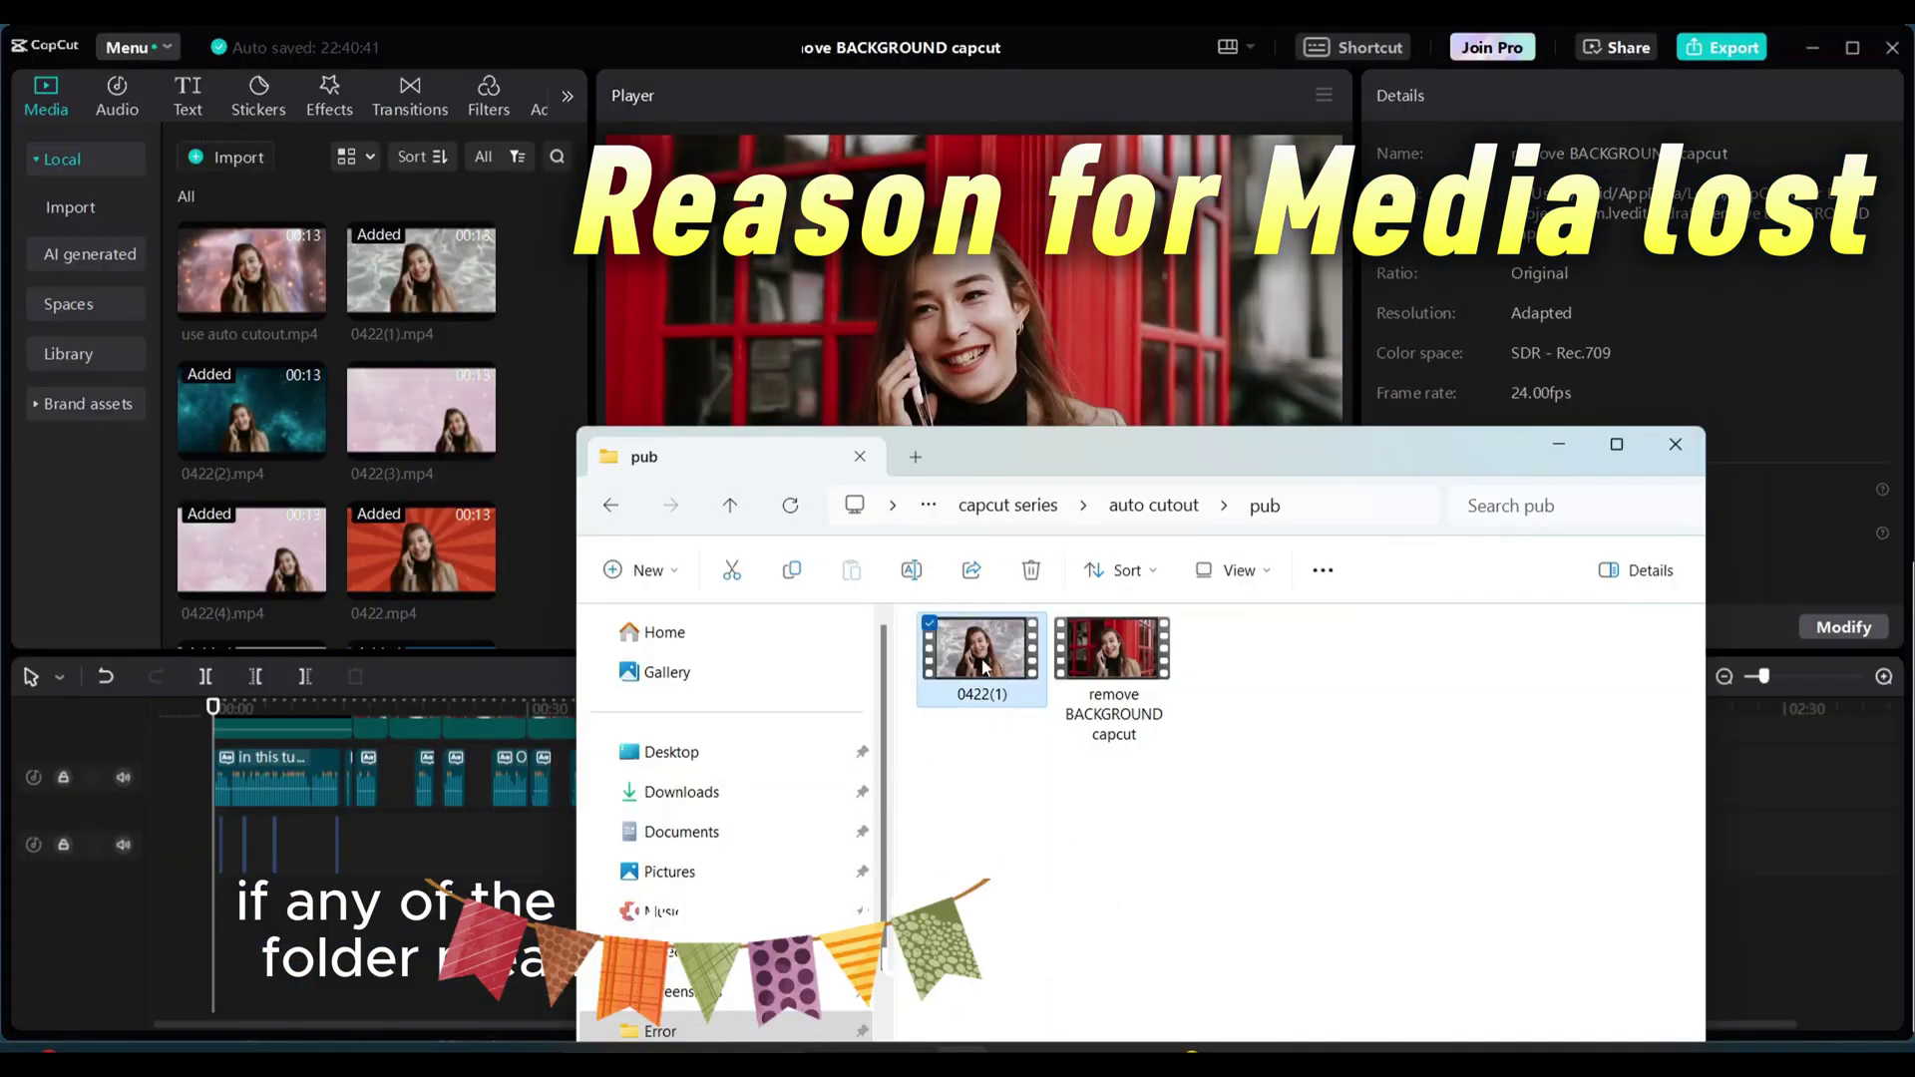
right_click(984, 666)
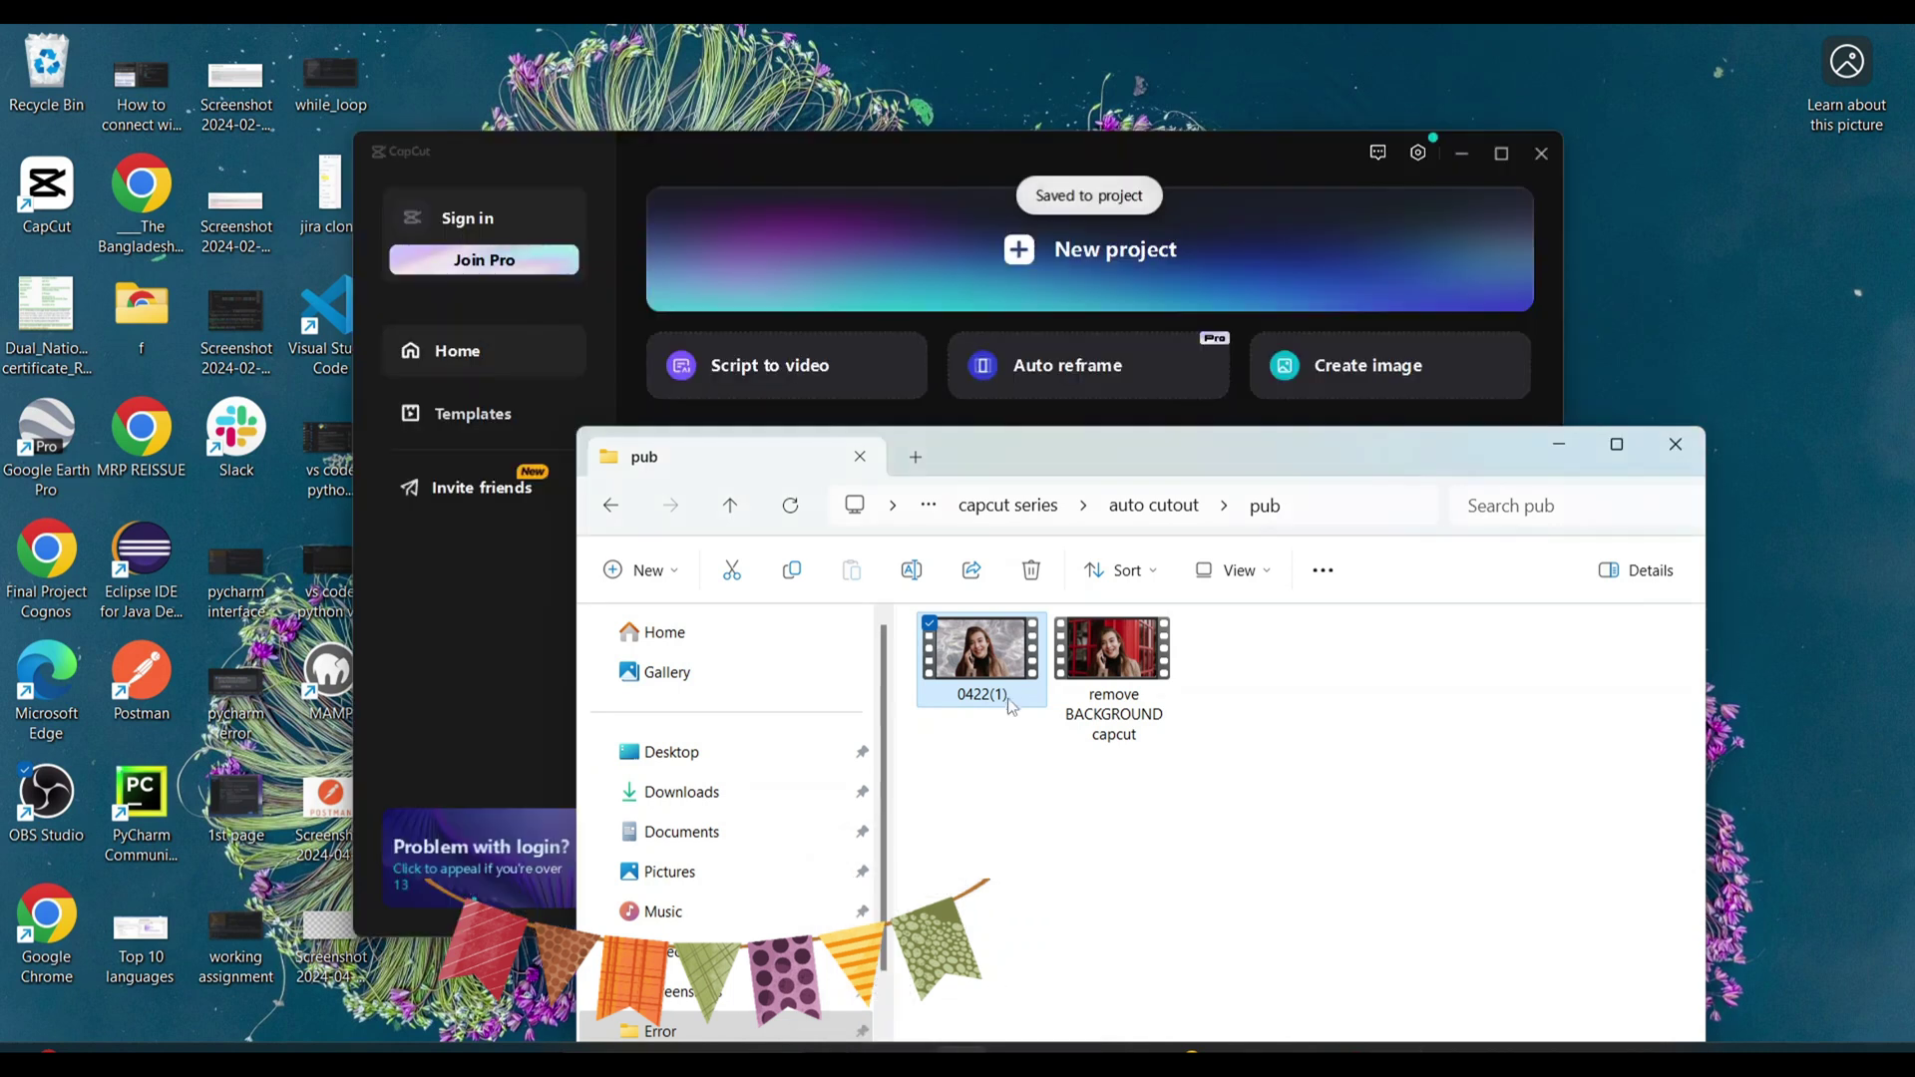
right_click(1010, 668)
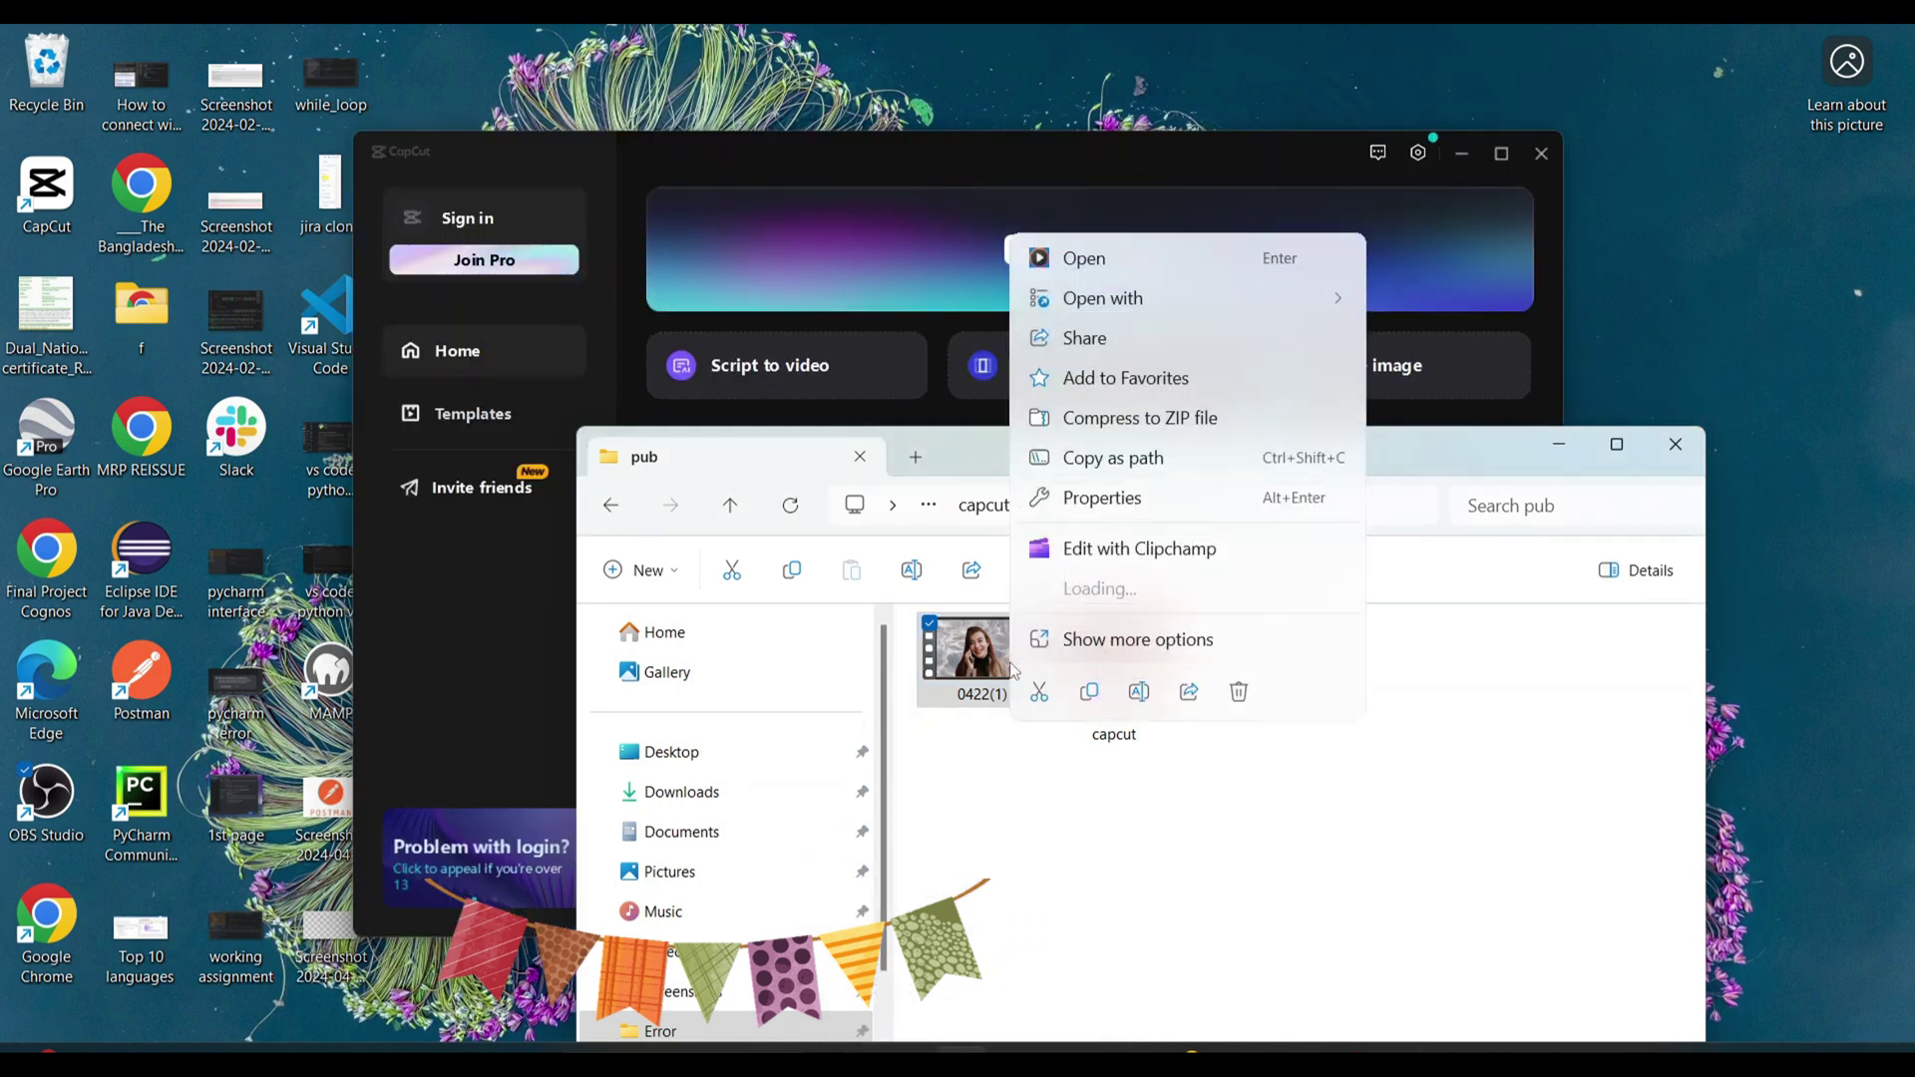
click(1239, 692)
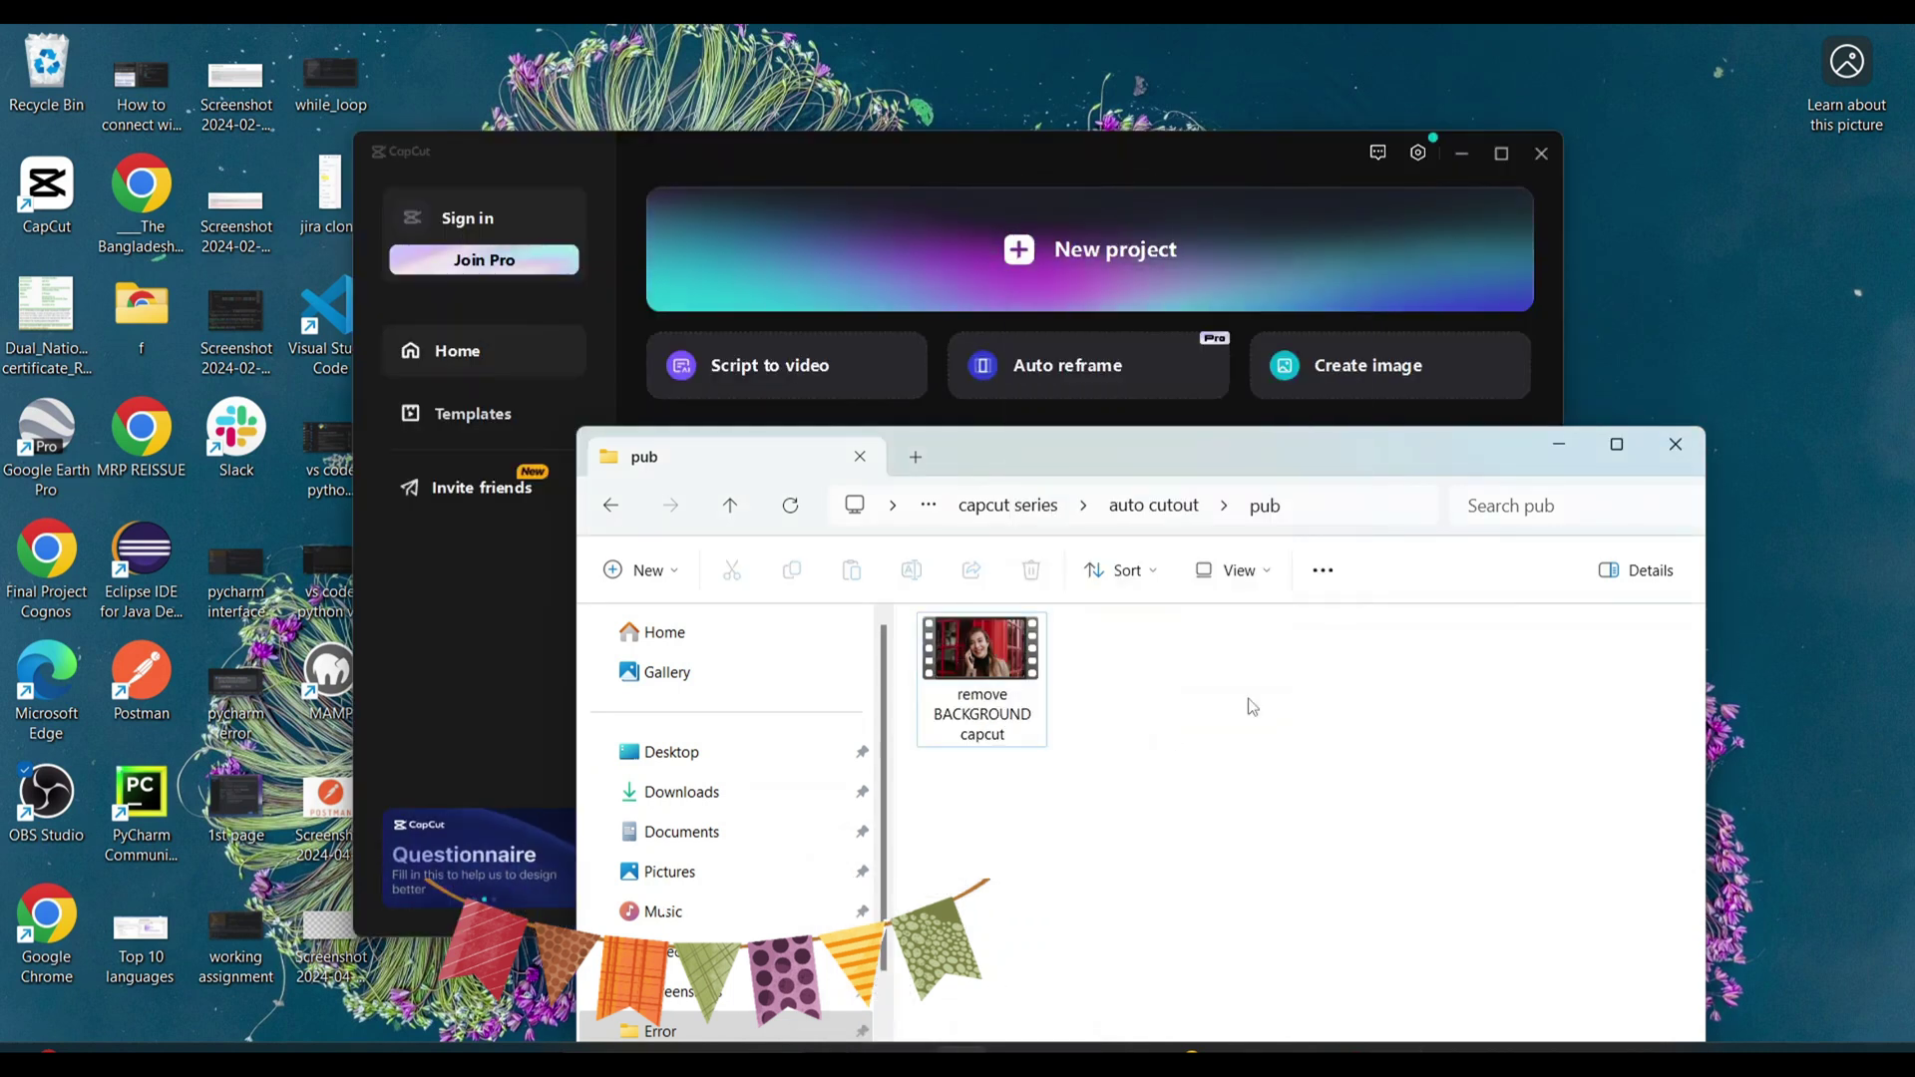
click(1555, 441)
Step: Minimize CapCut home and the project window showing 0422(1).mp4 as Media lost
click(1459, 155)
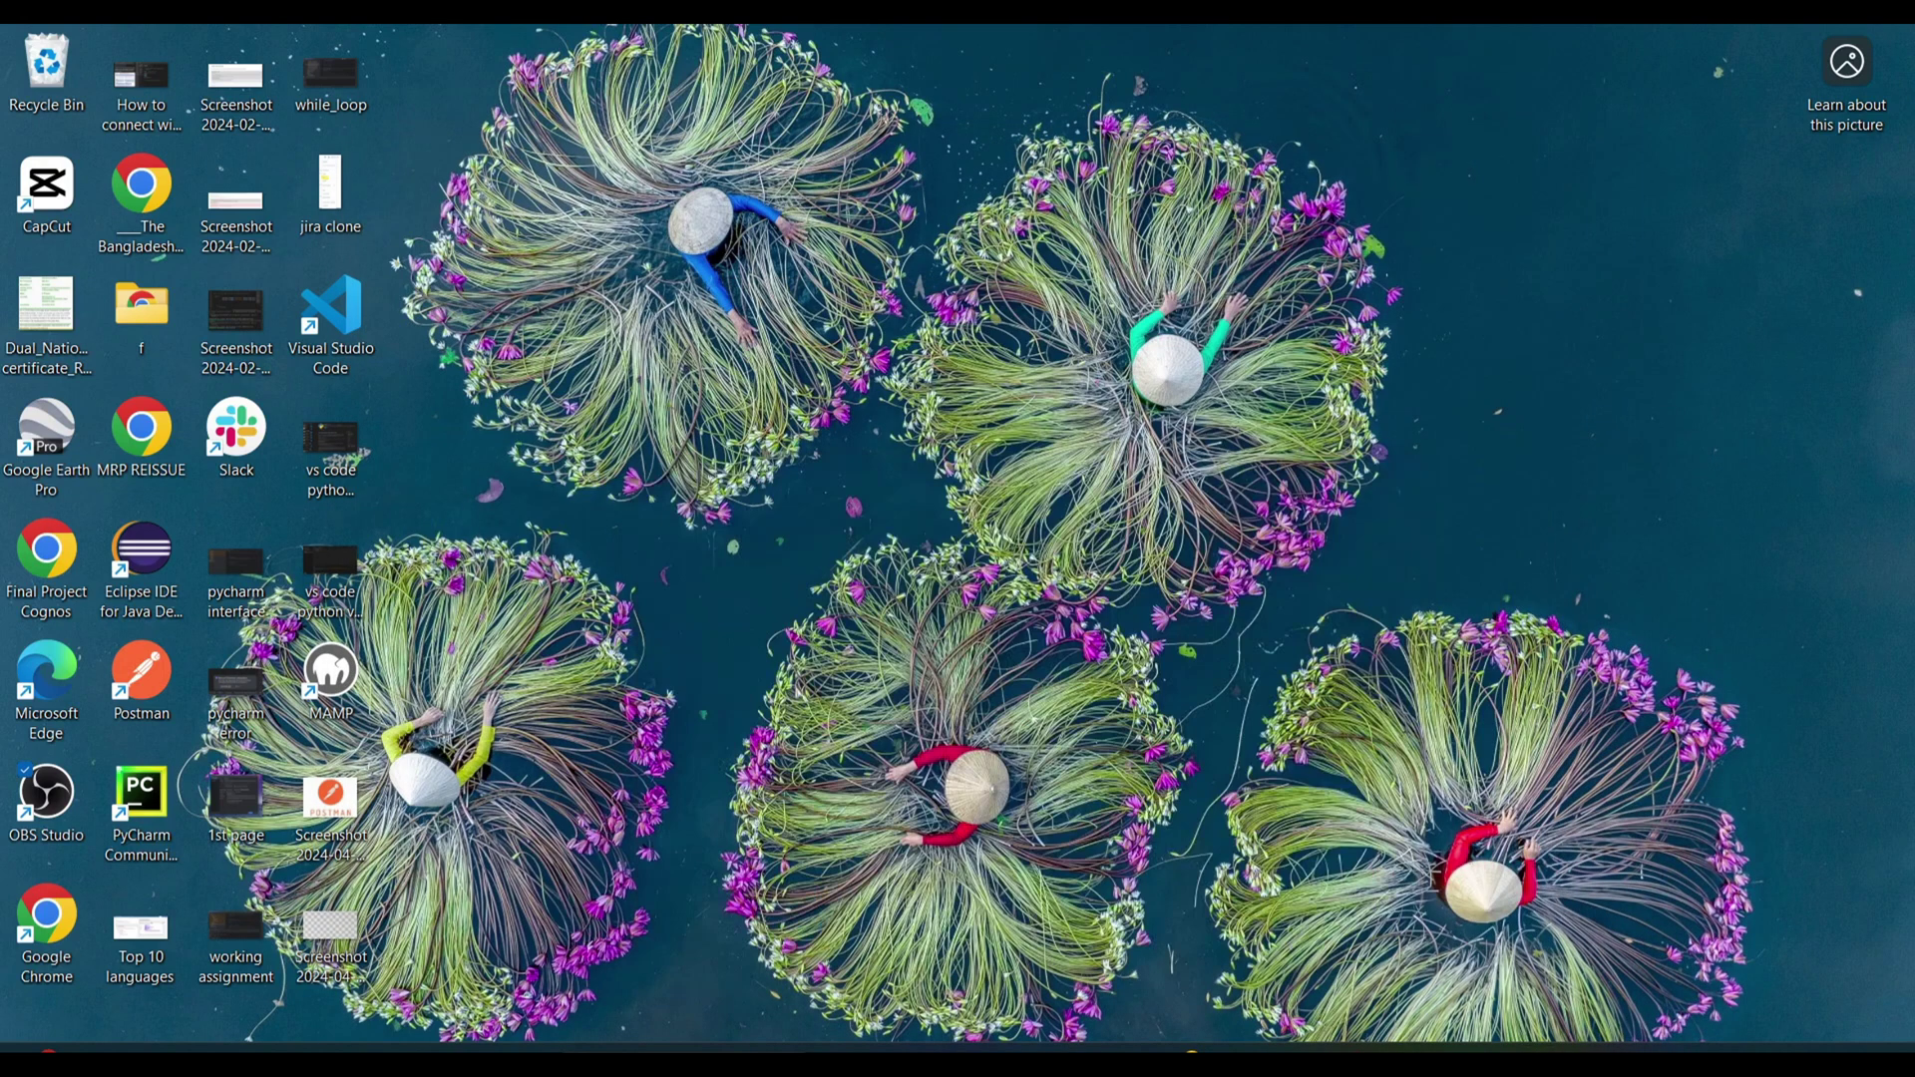
mouse_move(1343, 1050)
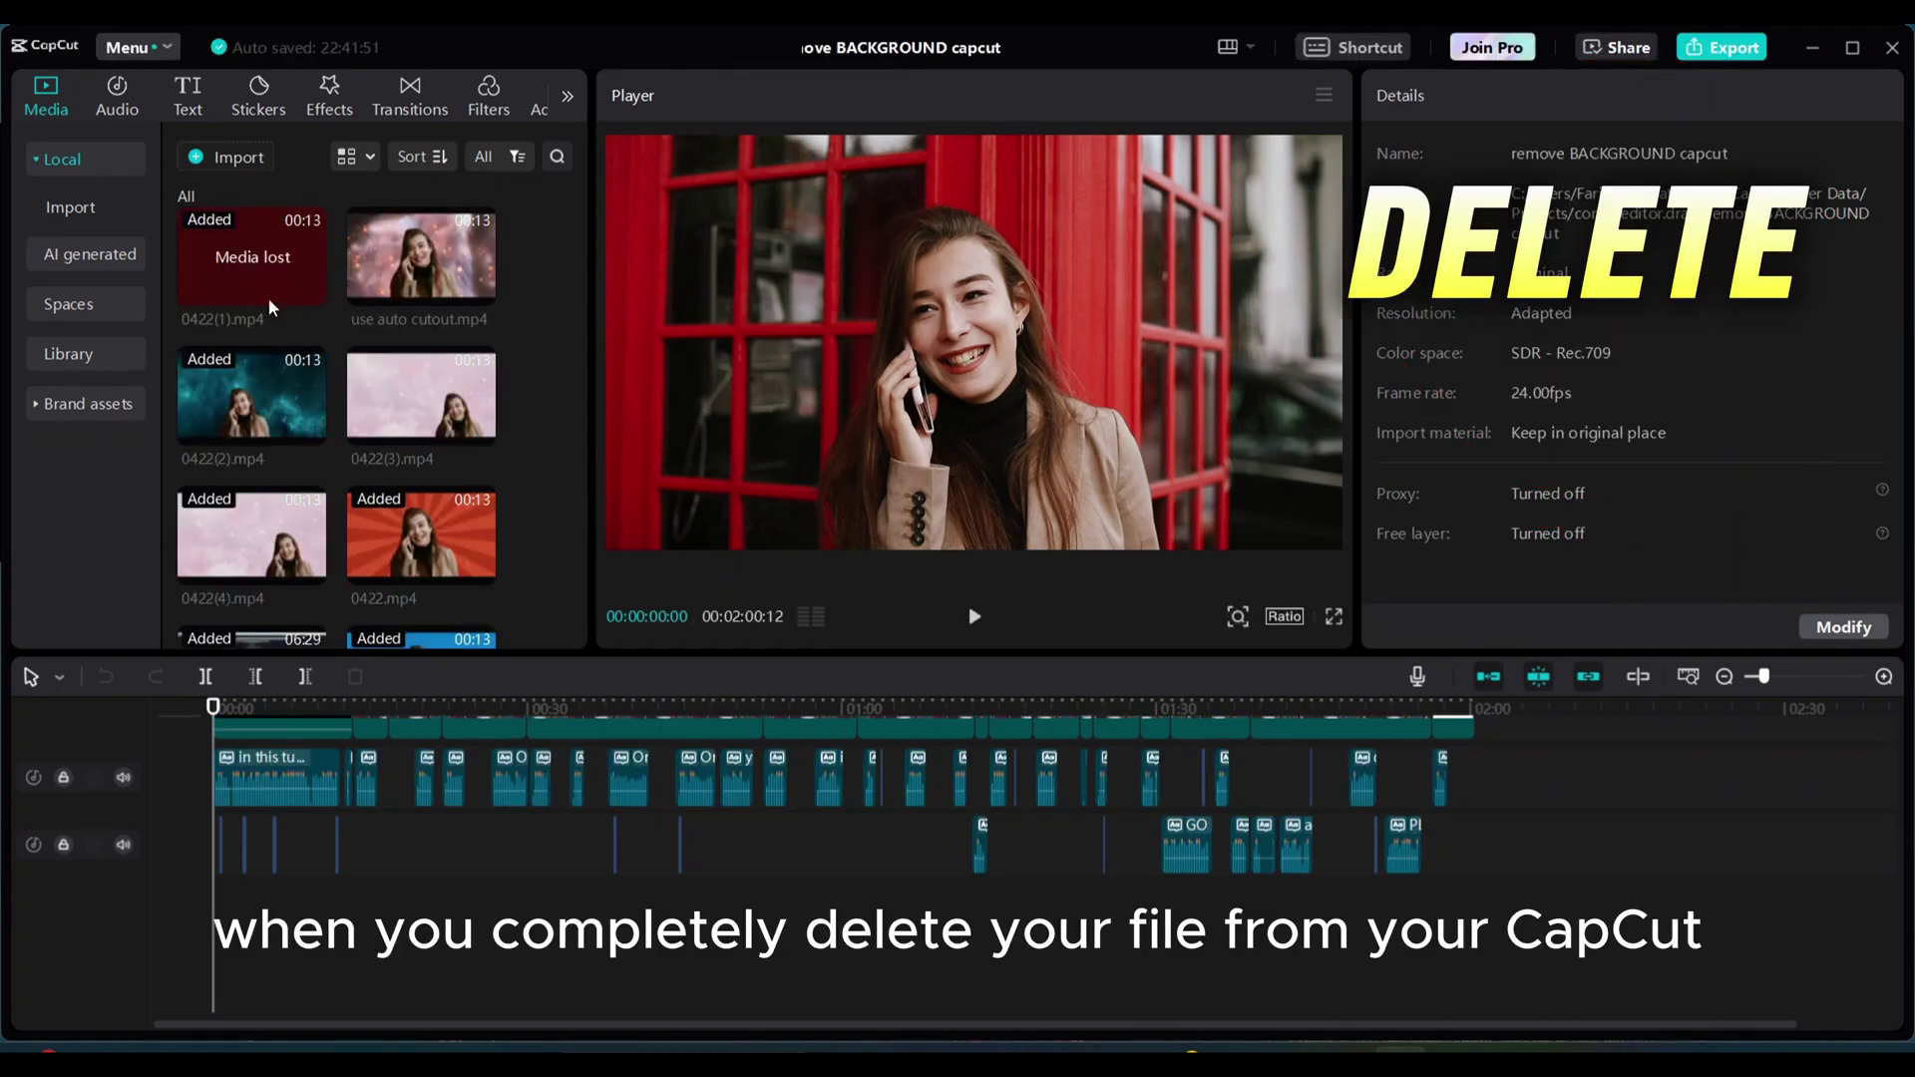
click(1813, 50)
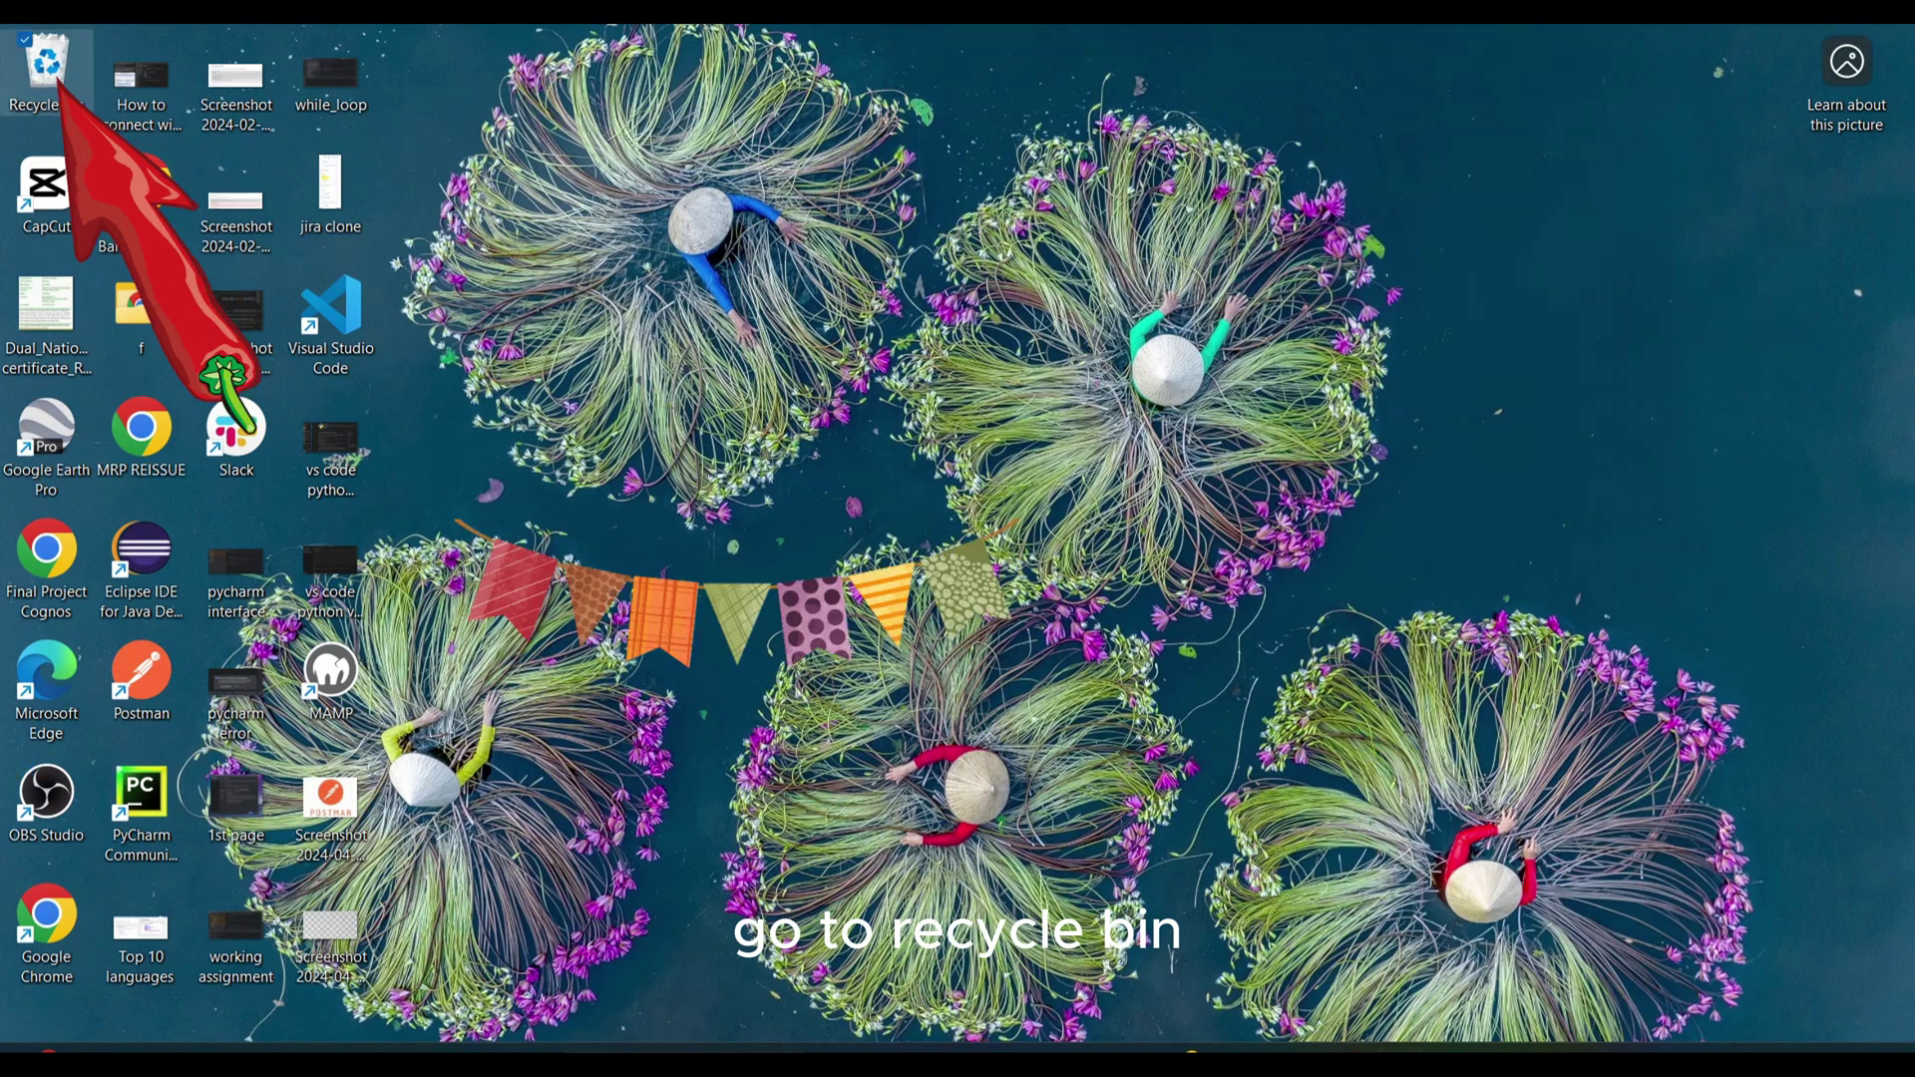
Step: Restore 0422(1) from the Recycle Bin to its original folder and minimize the Recycle Bin
double_click(47, 68)
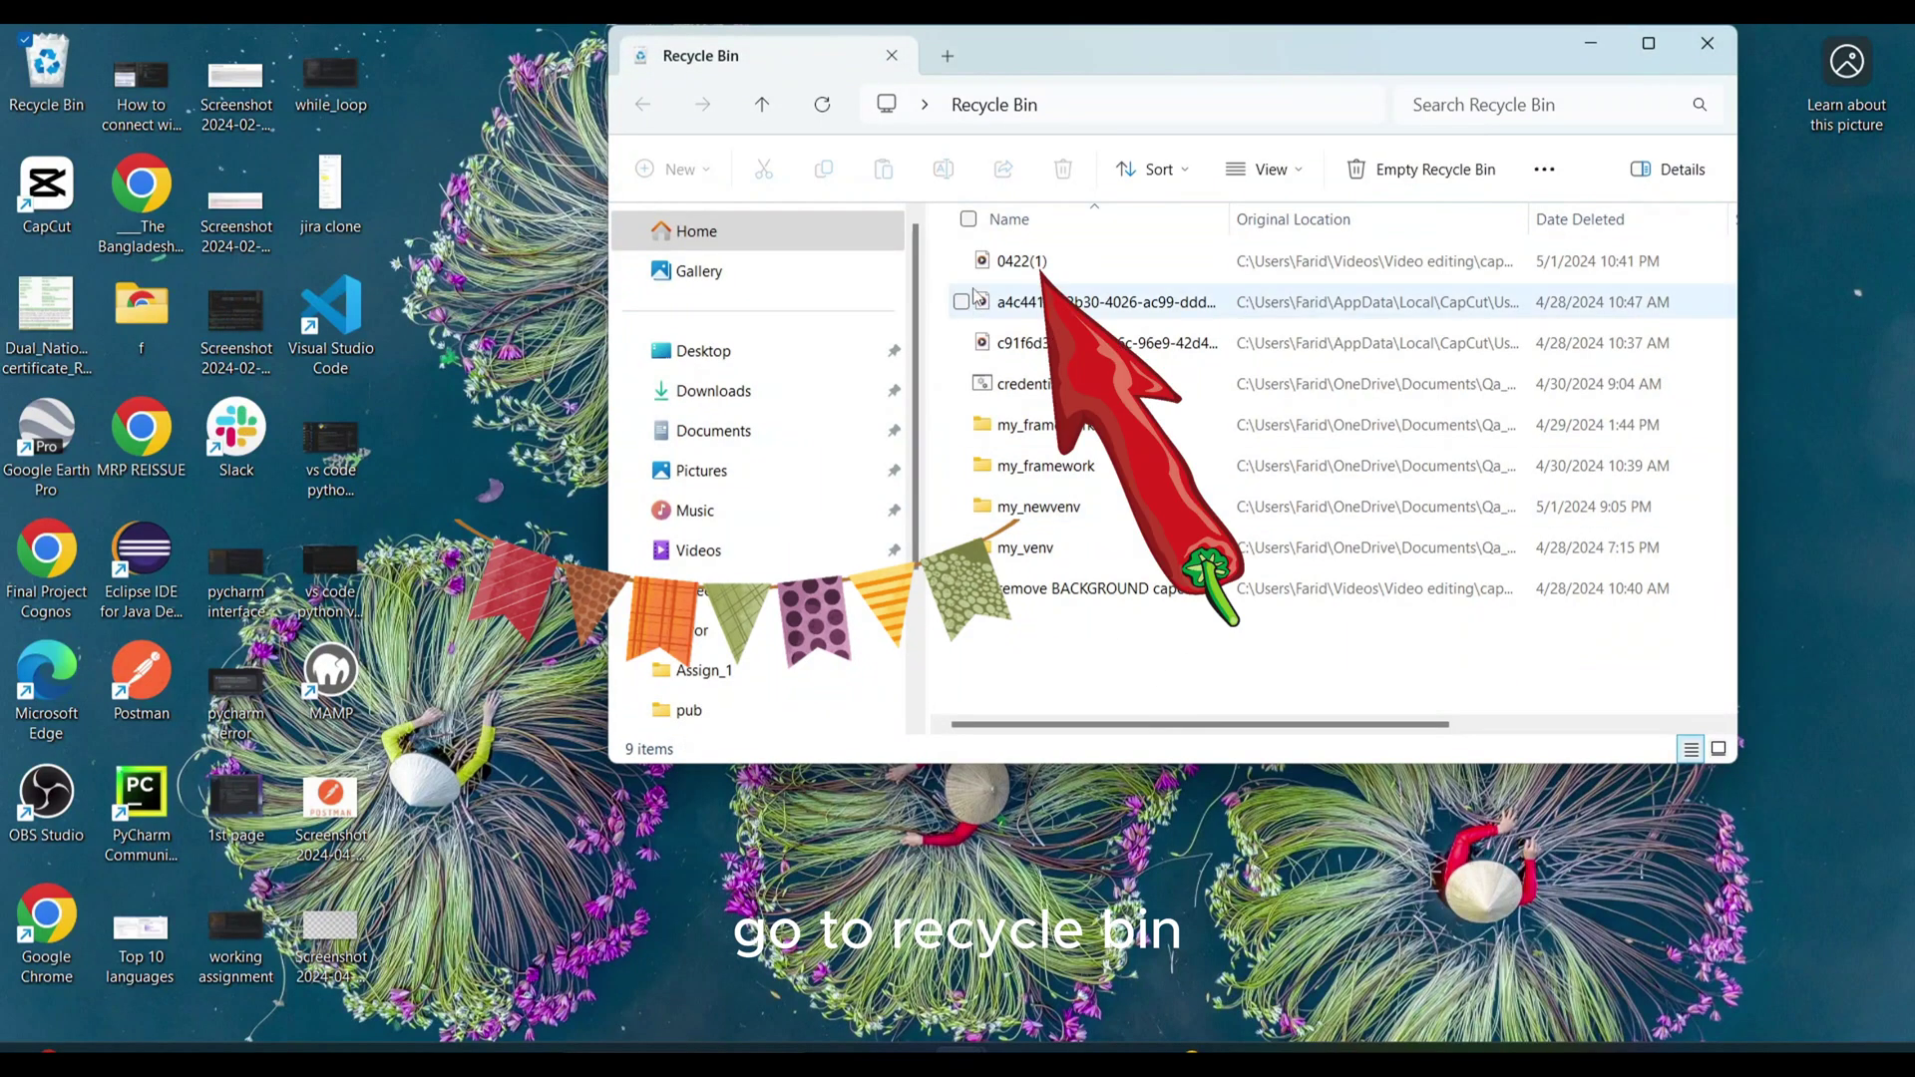
right_click(1005, 263)
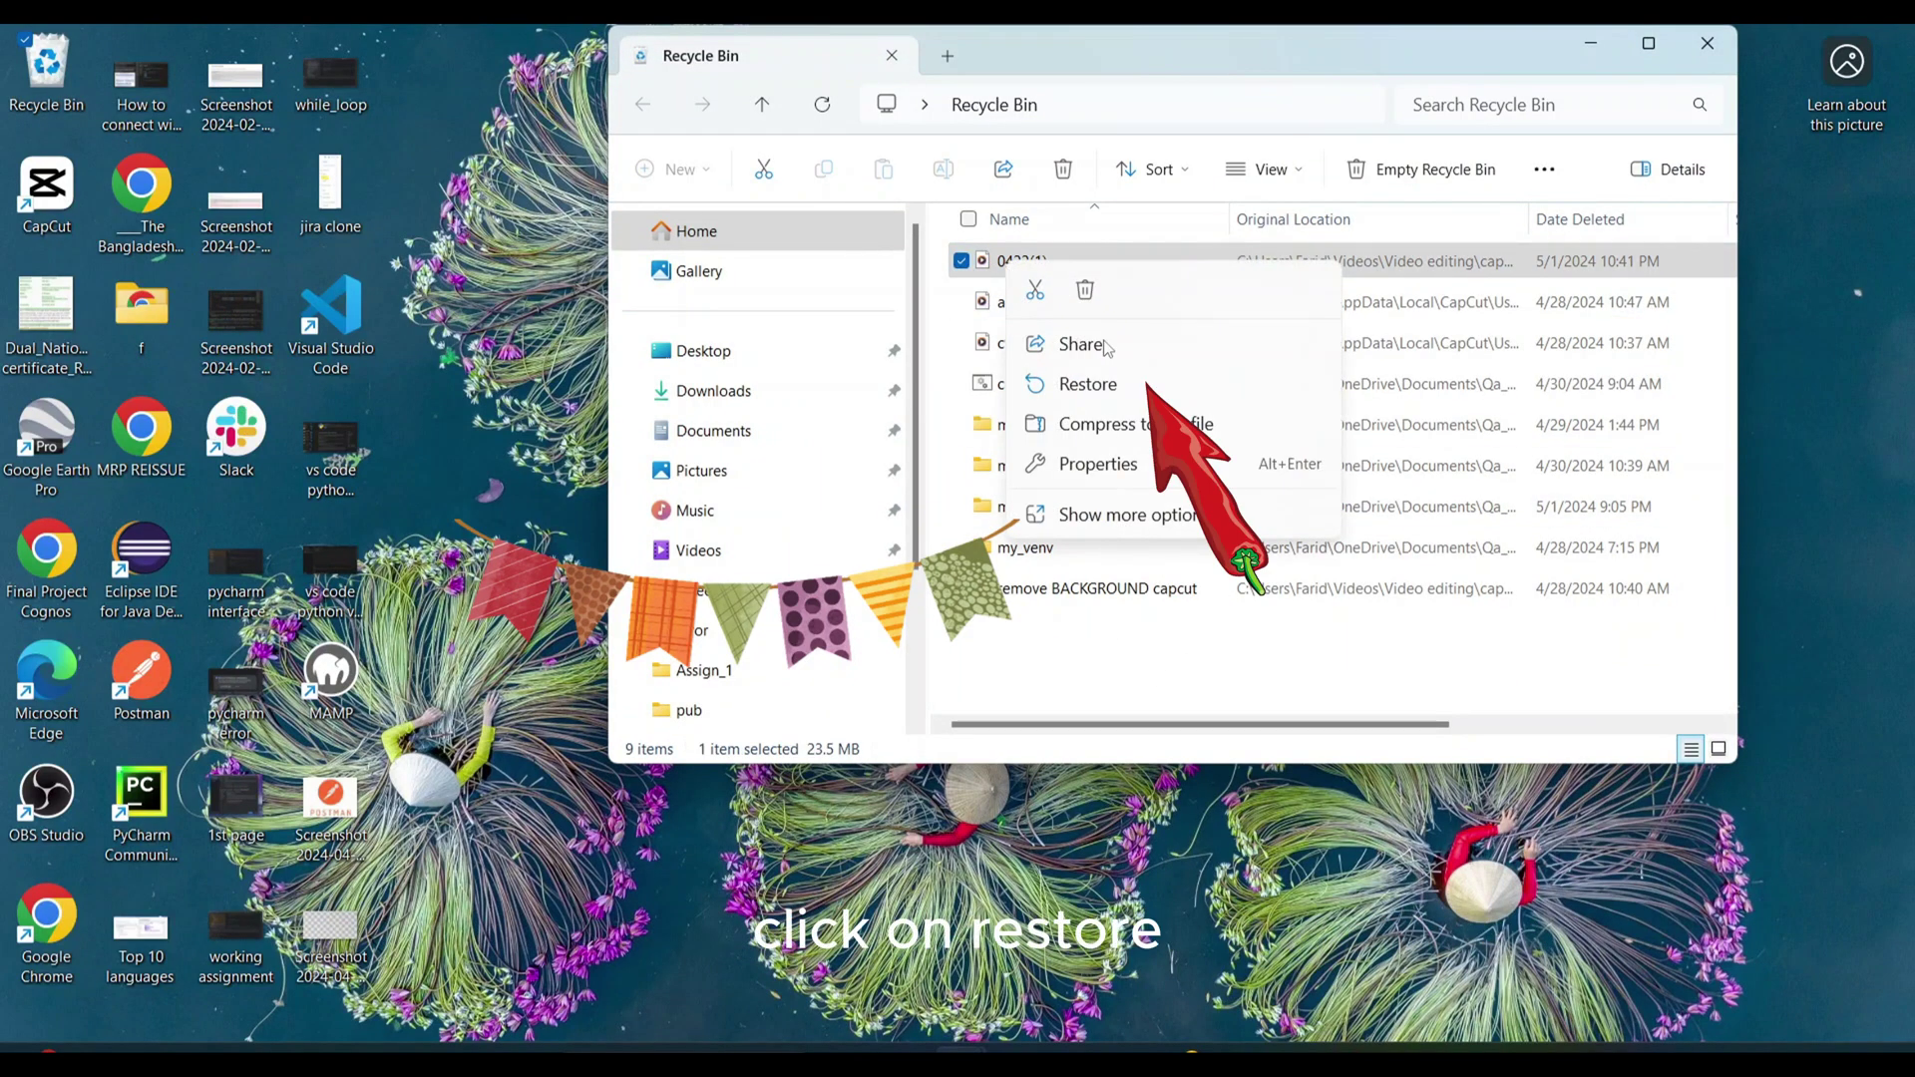
click(1087, 384)
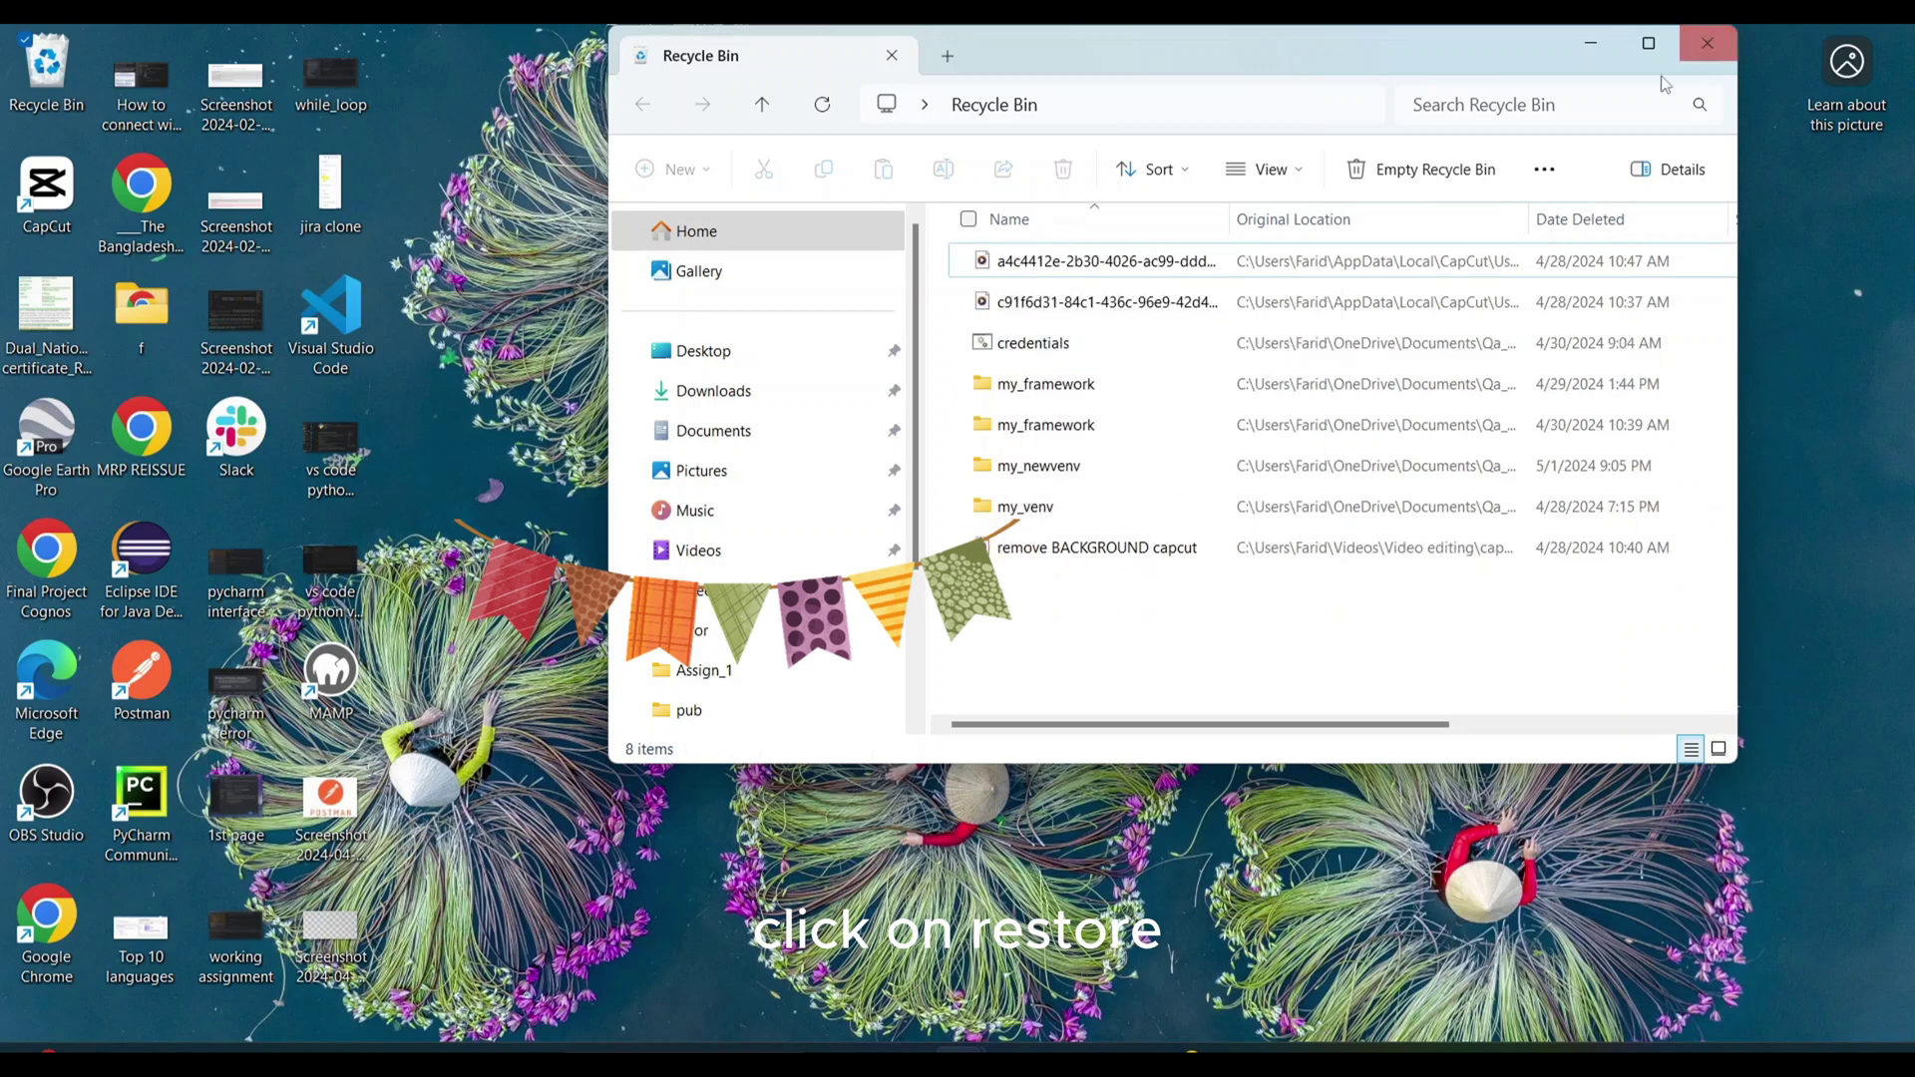
click(1600, 50)
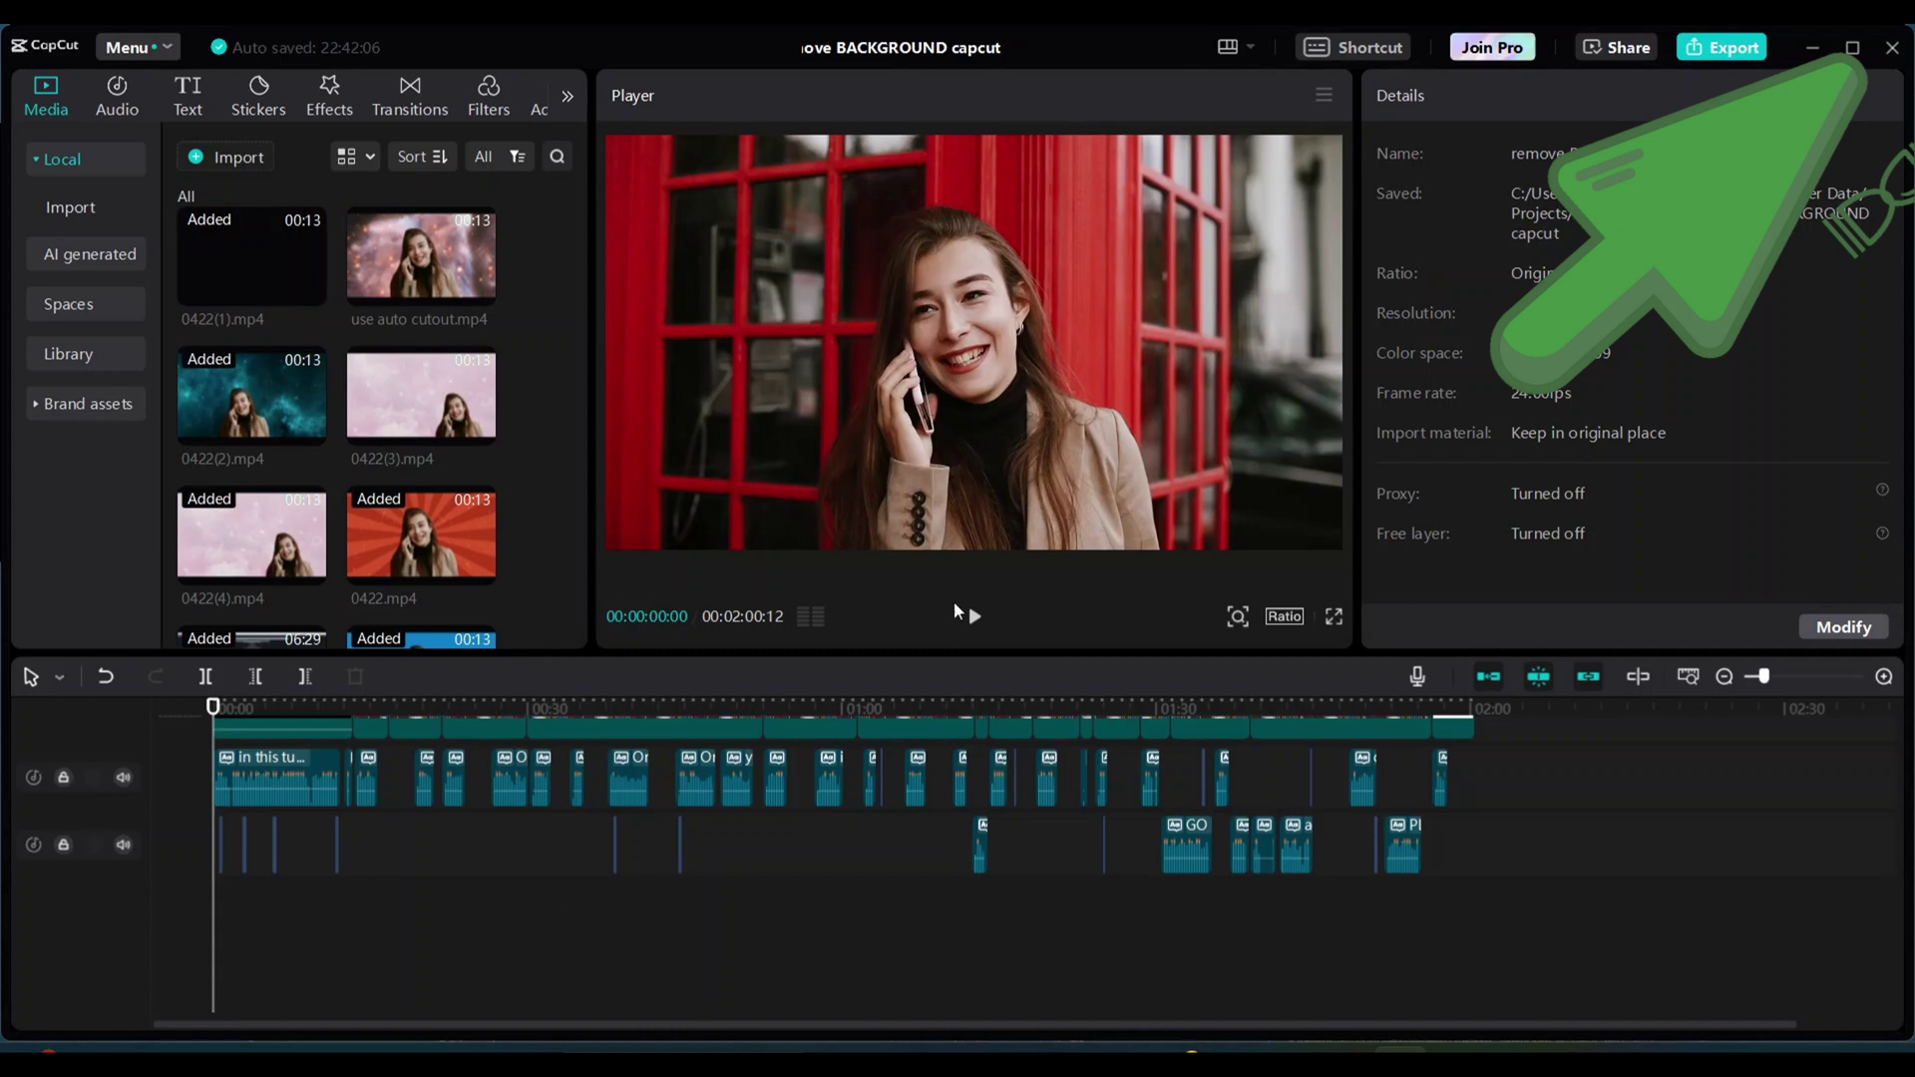
Step: Close and reload the remove BACKGROUND capcut project so 0422(1).mp4 shows as Added
click(1890, 47)
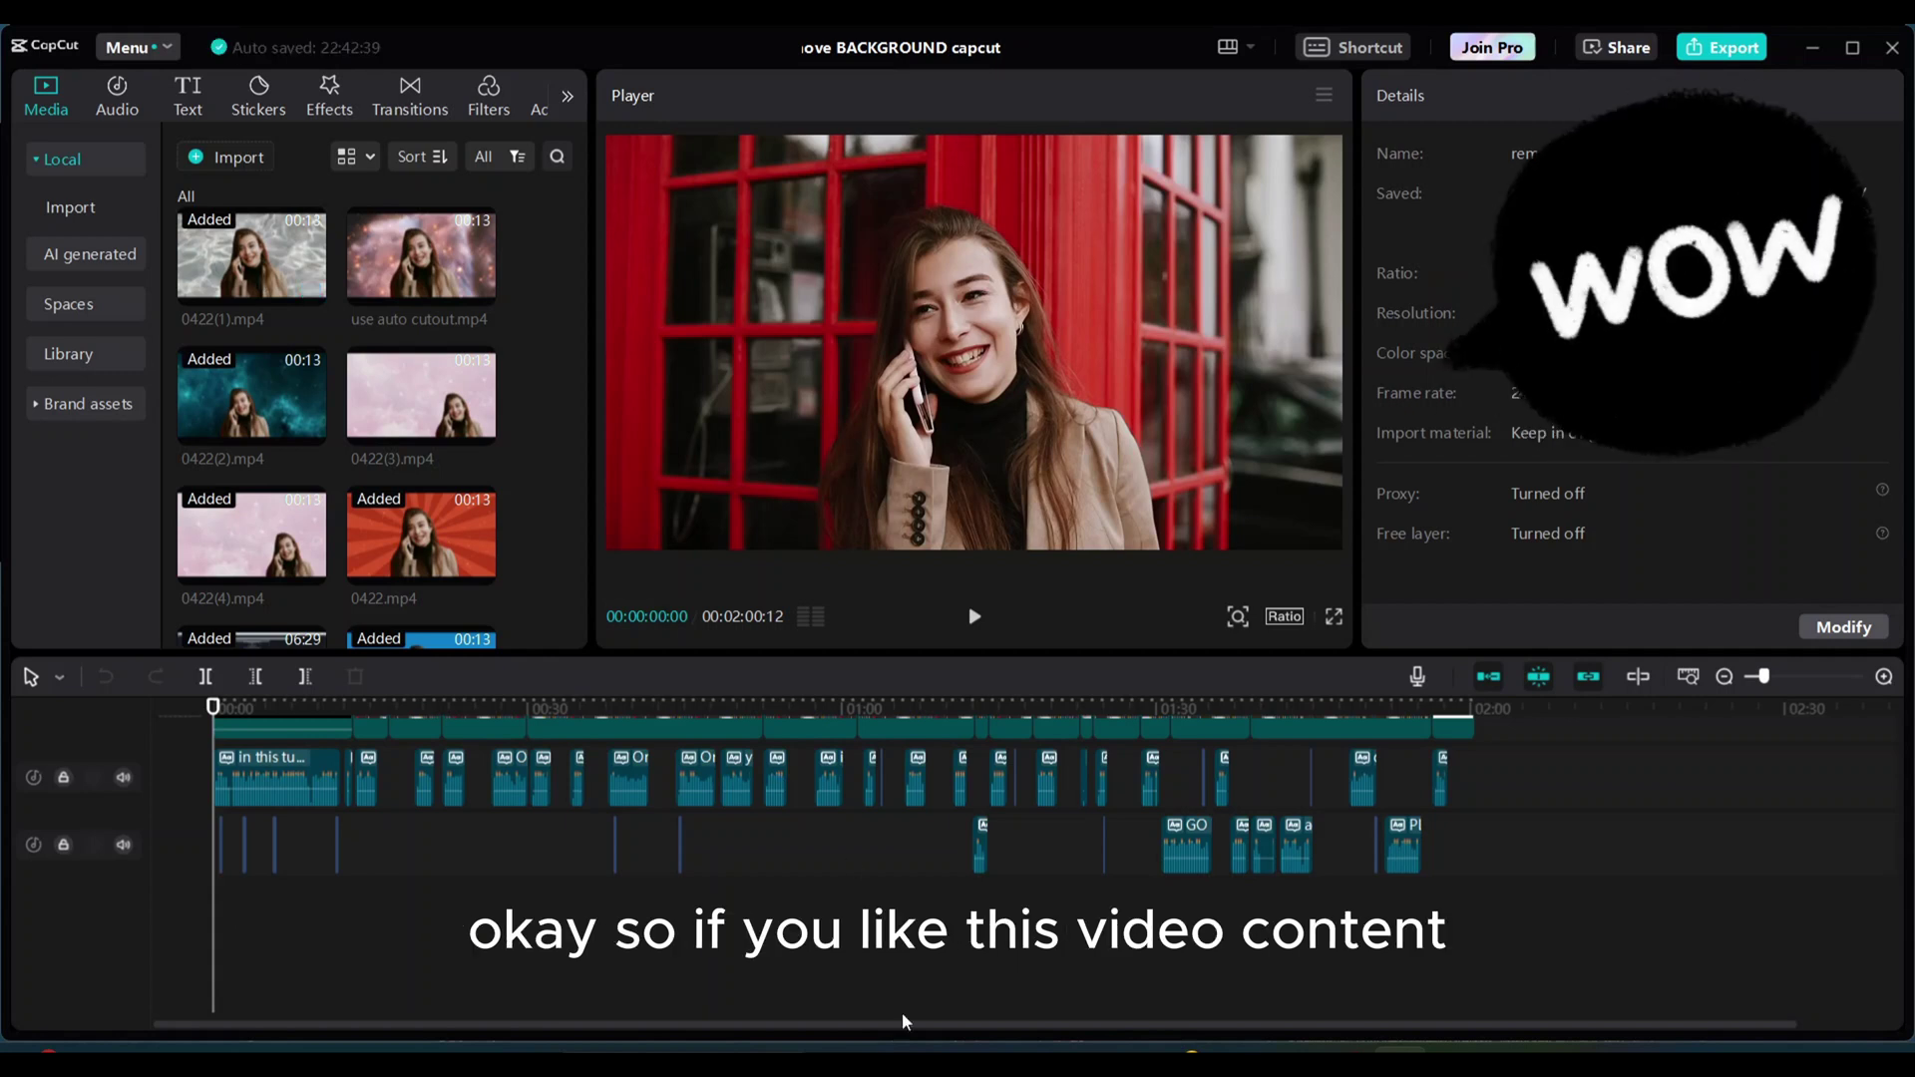
scroll(1032, 878, up, 4)
scroll(1032, 878, up, 5)
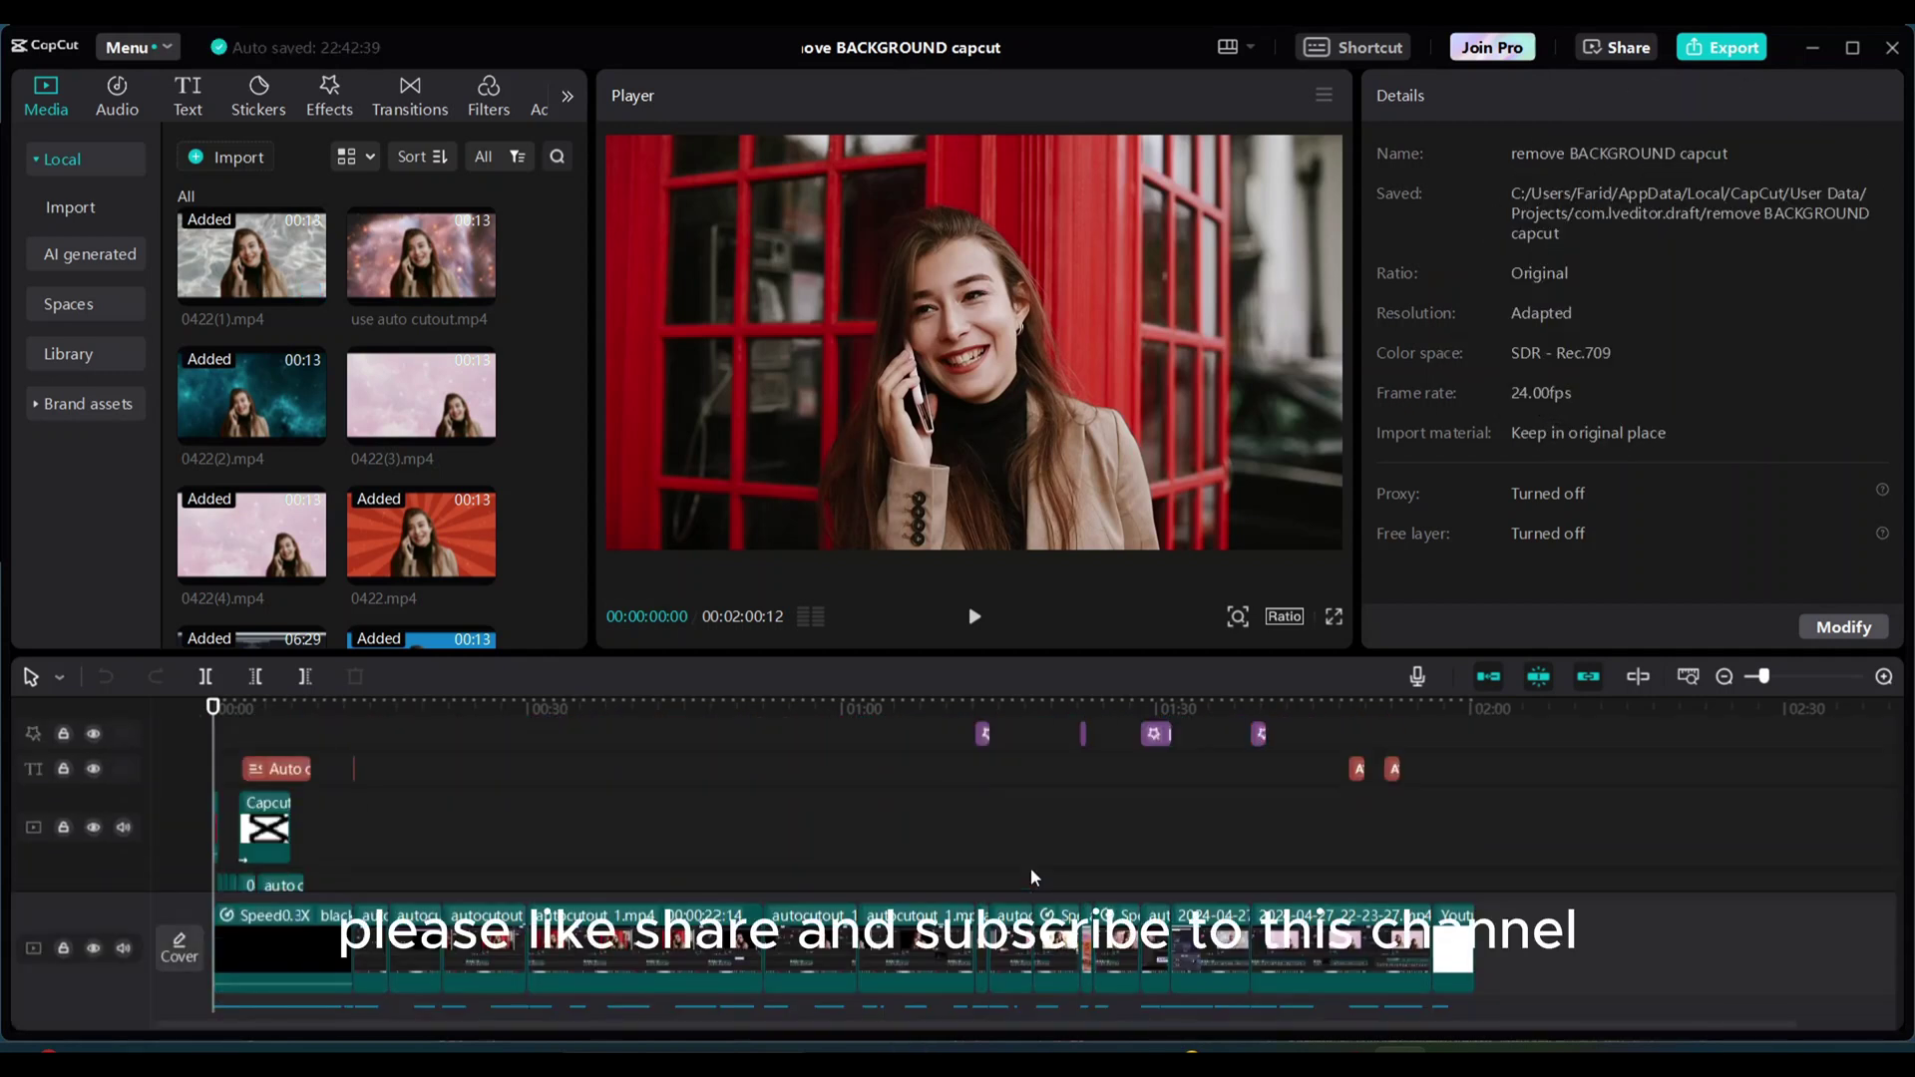
scroll(1033, 877, down, 5)
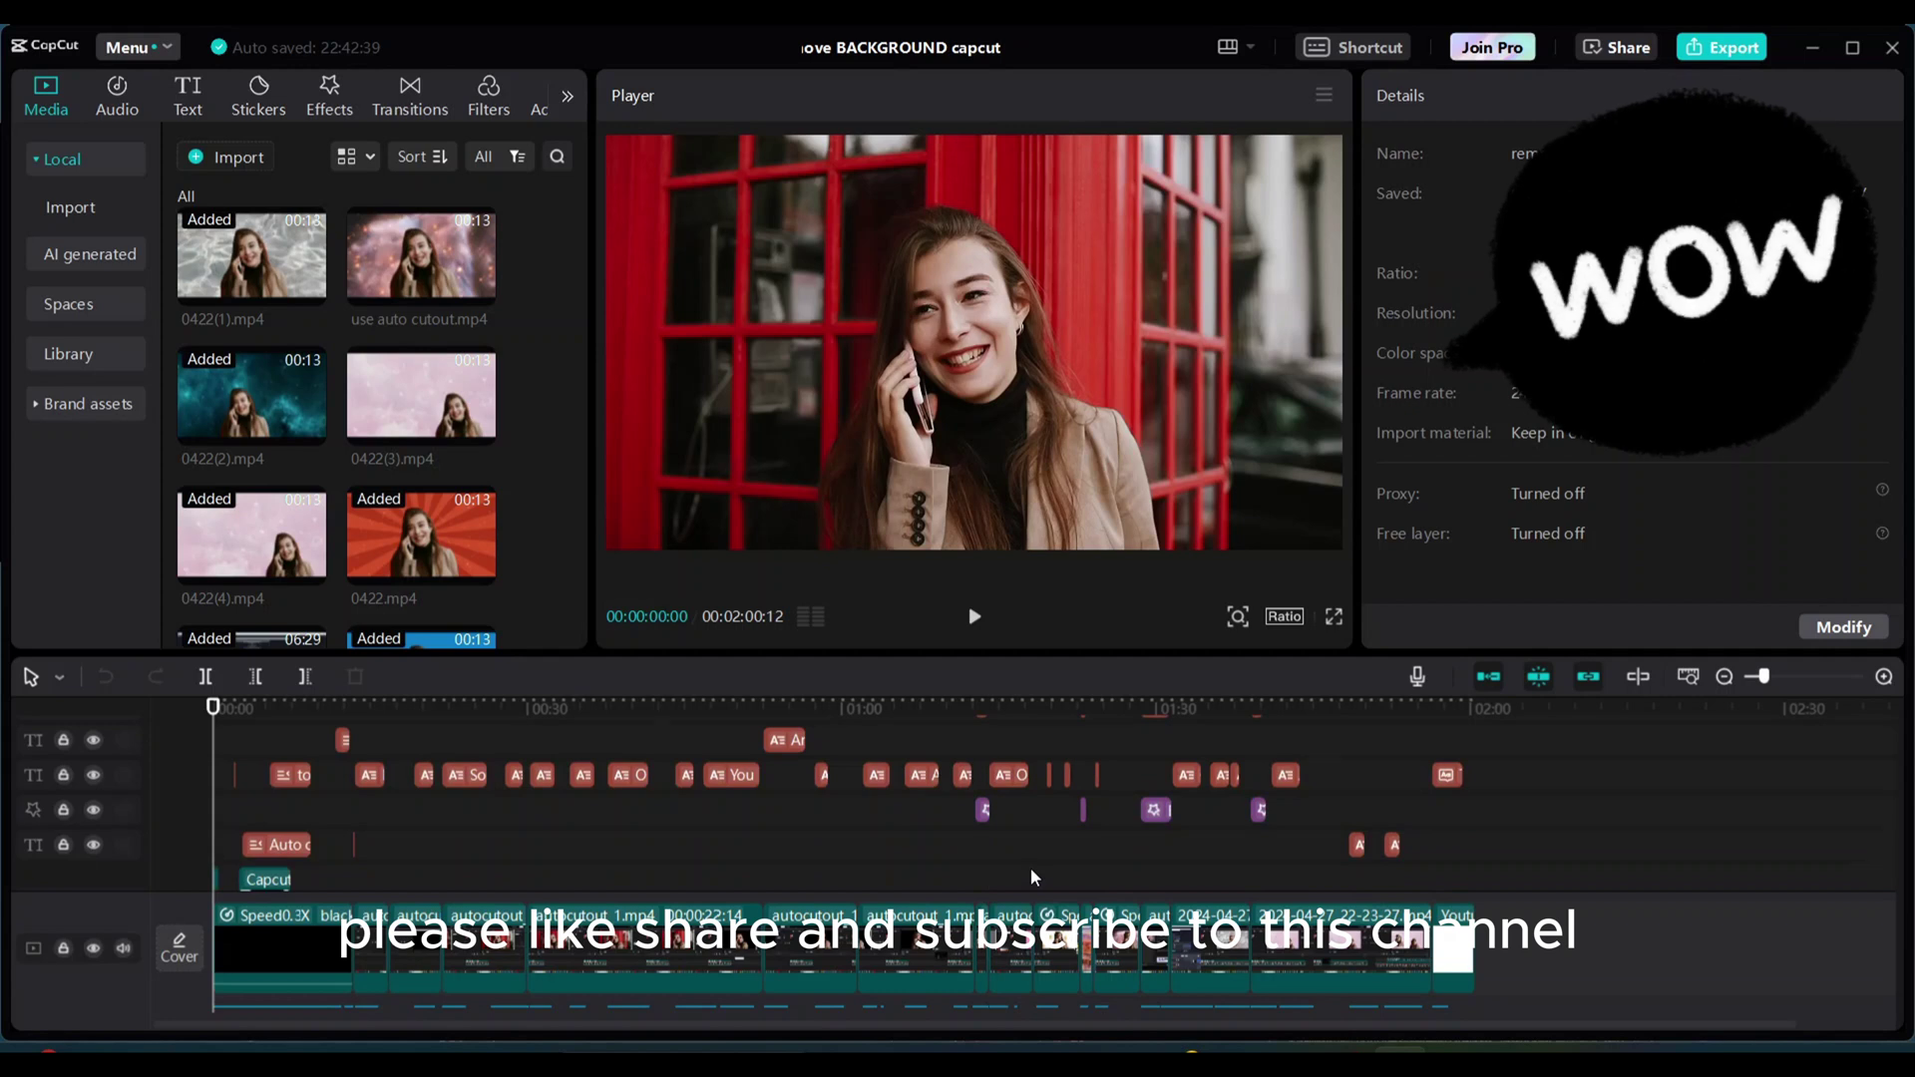